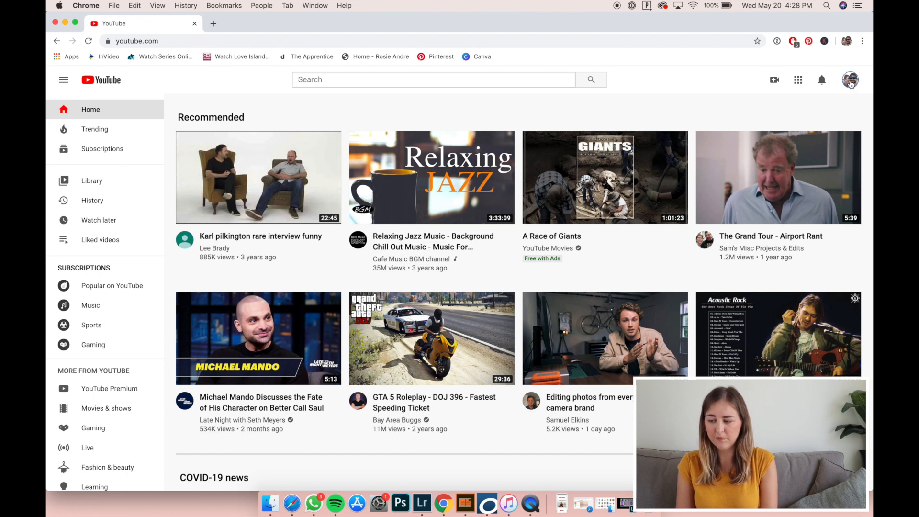
# Start creating a new YouTube channel from the account and choose to use a custom name.
pyautogui.click(852, 82)
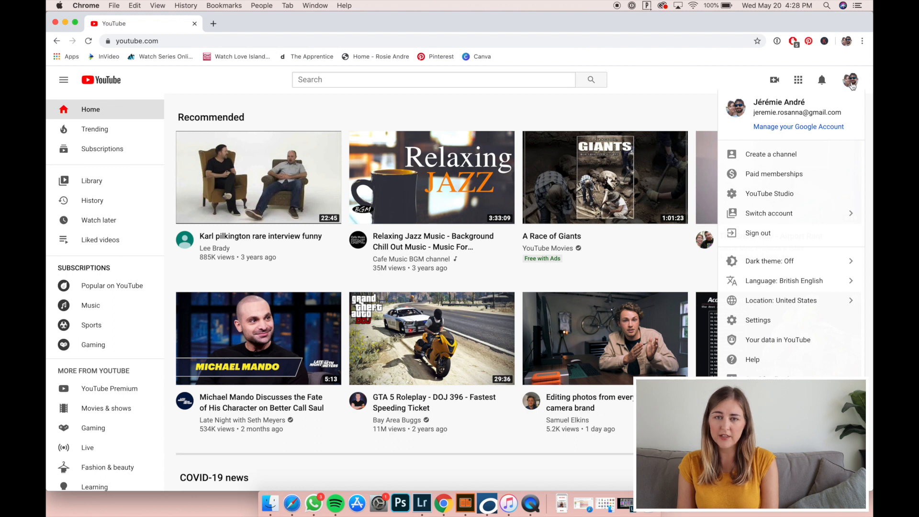
pyautogui.click(714, 95)
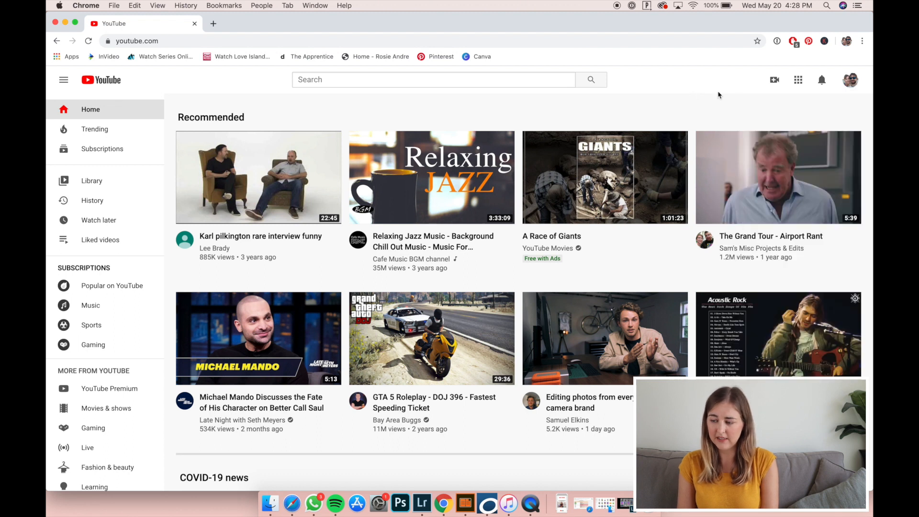
pyautogui.click(852, 84)
pyautogui.click(783, 155)
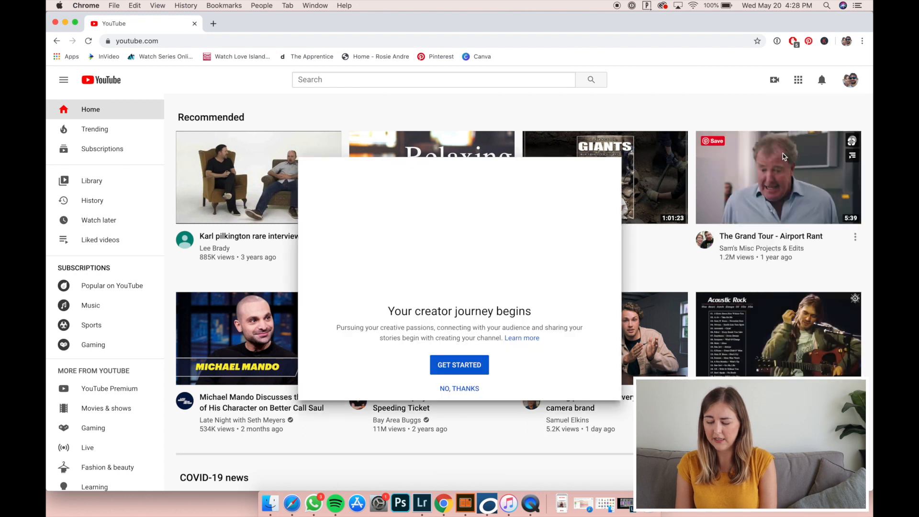
pyautogui.click(450, 367)
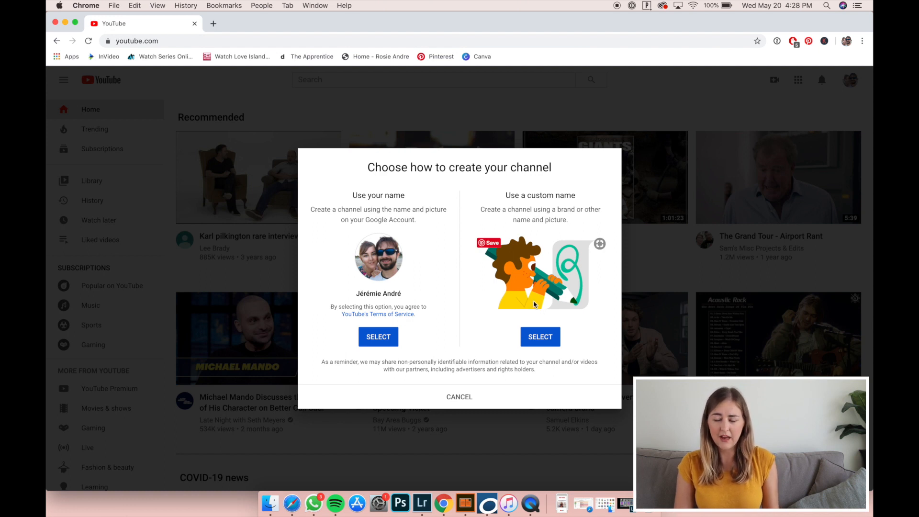
pyautogui.click(539, 341)
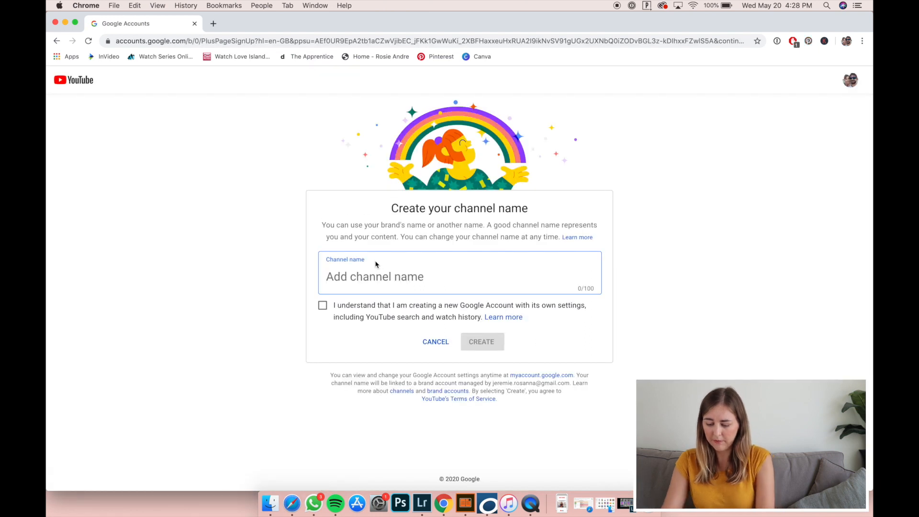
# Name the channel "Just Interesting People Podcast", accept the new Google Account acknowledgement and create it.
pyautogui.write('Just Interesting Poep')
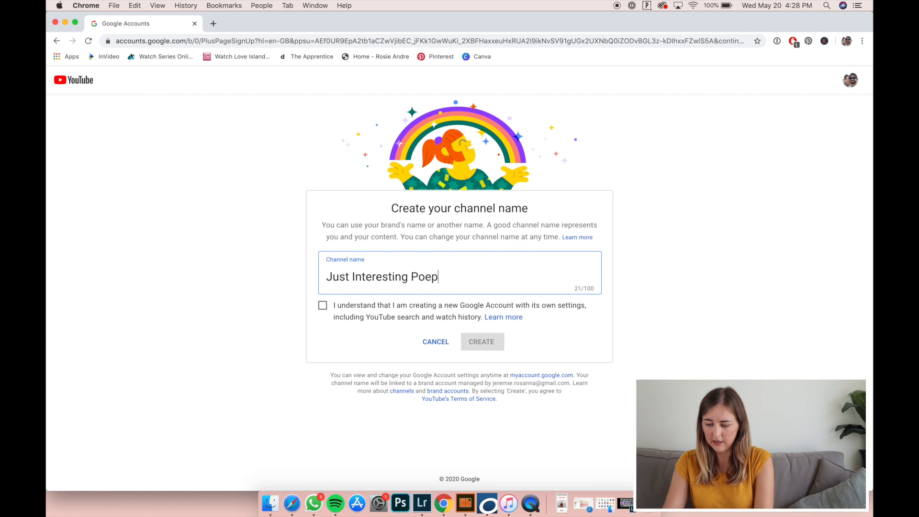
pyautogui.press('BackSpace')
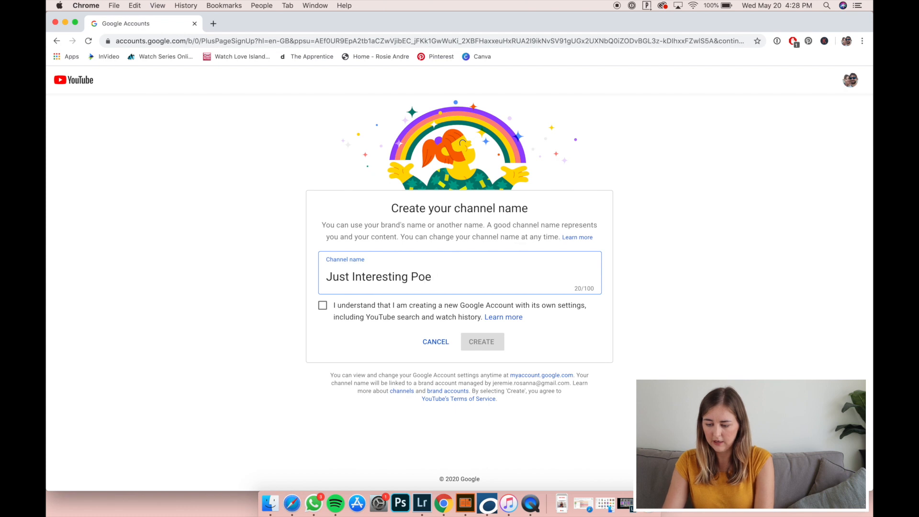
pyautogui.press('BackSpace')
pyautogui.press('BackSpace')
pyautogui.write('eople P')
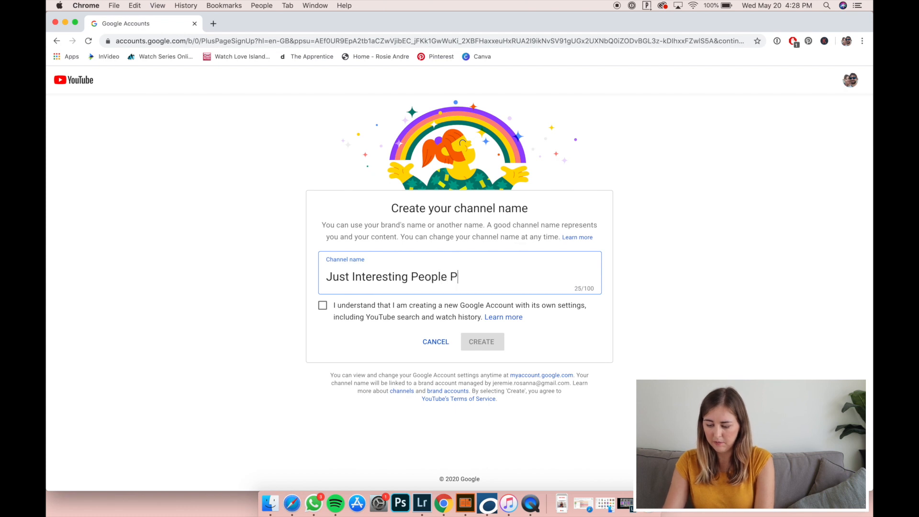
pyautogui.write('odcast')
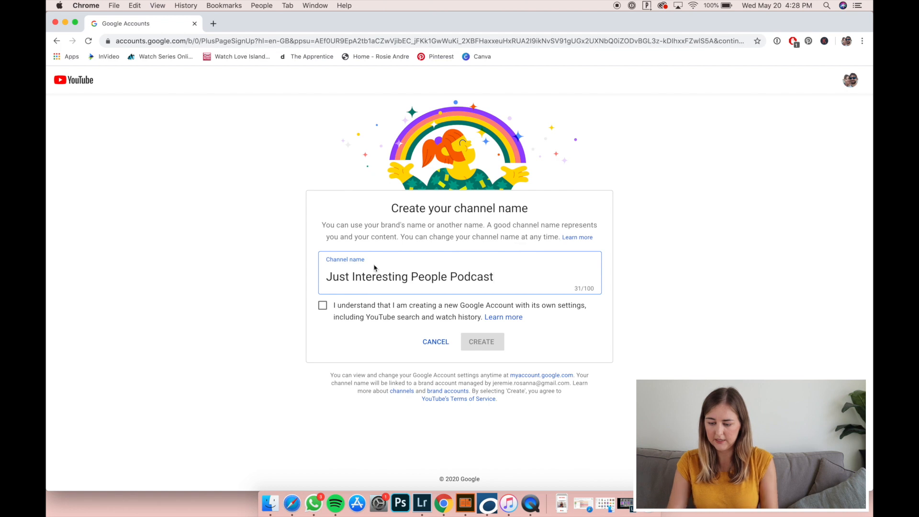
pyautogui.click(322, 307)
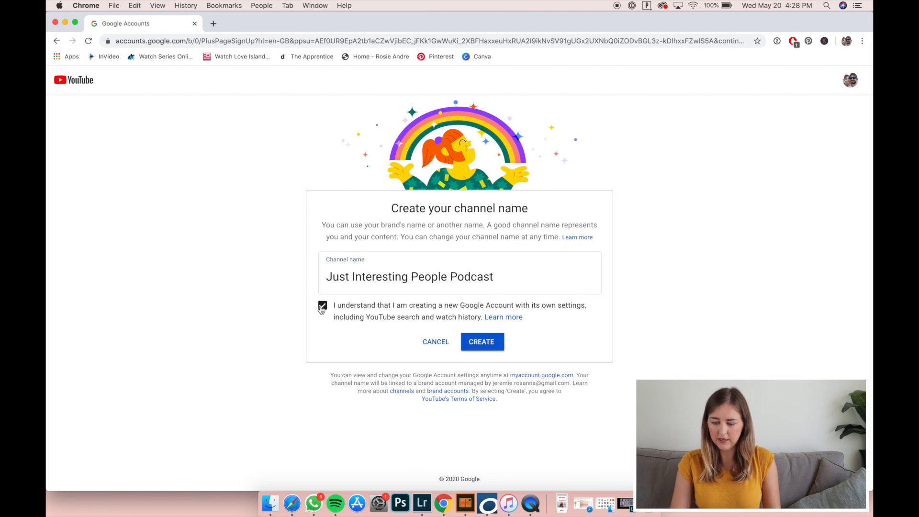
pyautogui.click(479, 343)
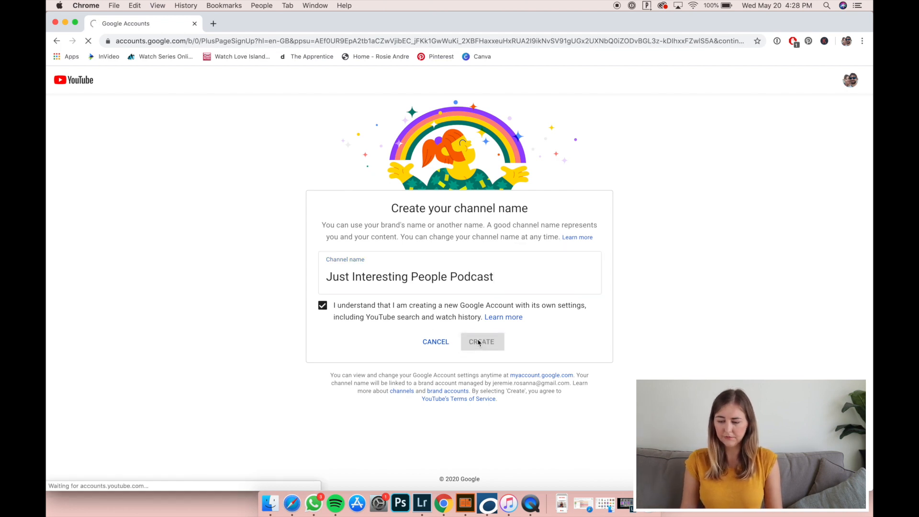
pyautogui.scroll(-5, 741, 356)
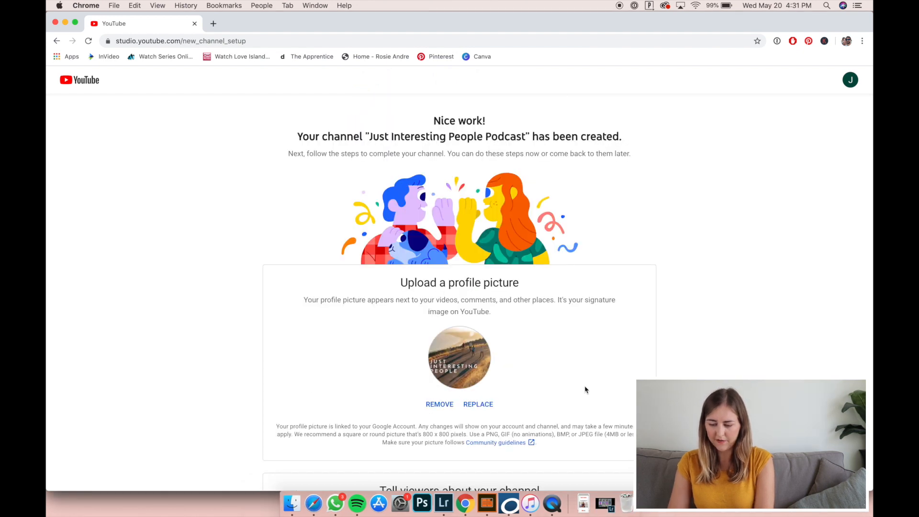
pyautogui.scroll(-4, 585, 388)
pyautogui.scroll(-8, 546, 170)
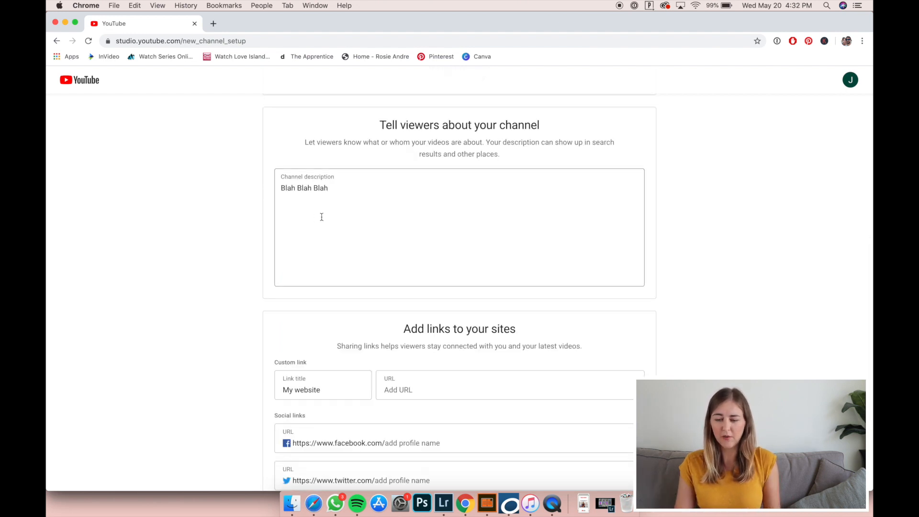
pyautogui.click(236, 261)
pyautogui.scroll(-2, 223, 278)
pyautogui.scroll(-1, 223, 278)
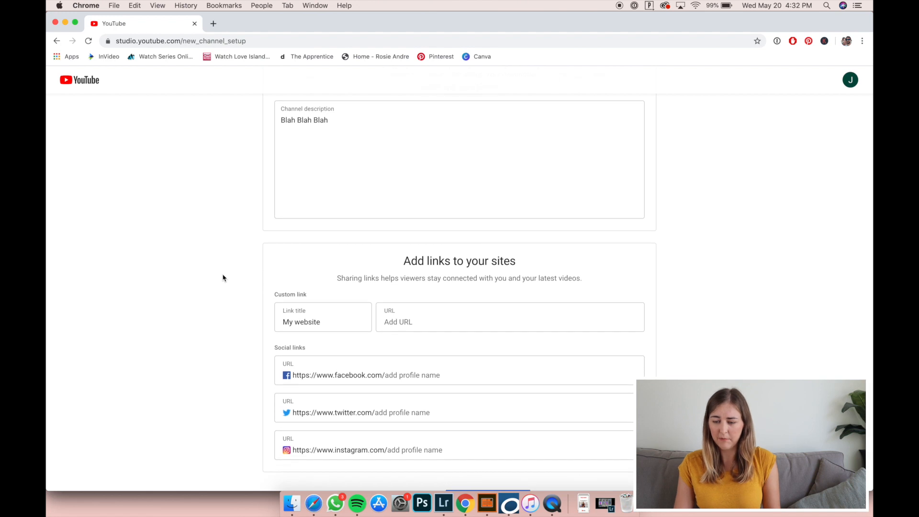
pyautogui.scroll(-2, 222, 278)
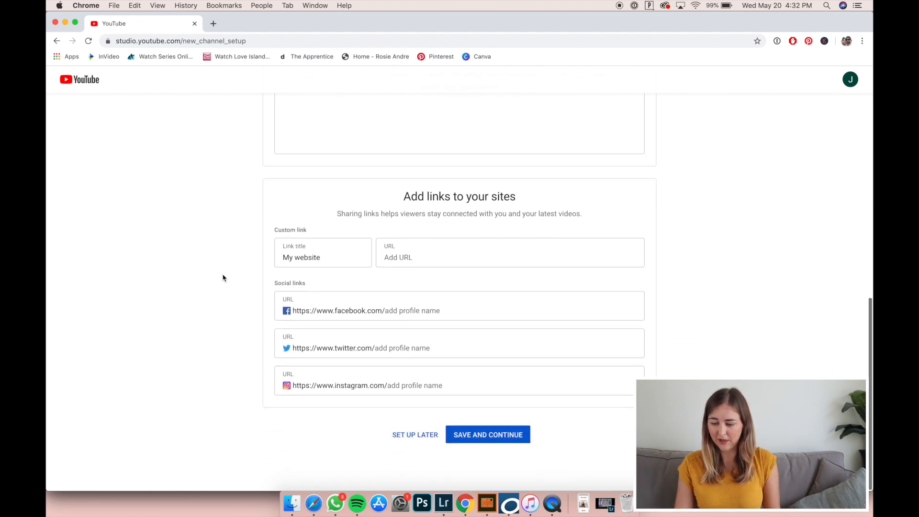
pyautogui.click(404, 259)
pyautogui.write('www.')
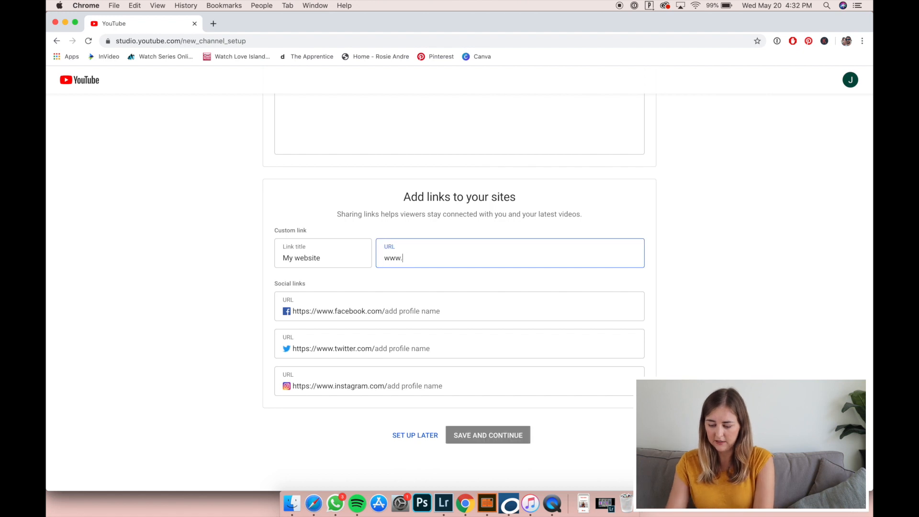
pyautogui.write('justinter')
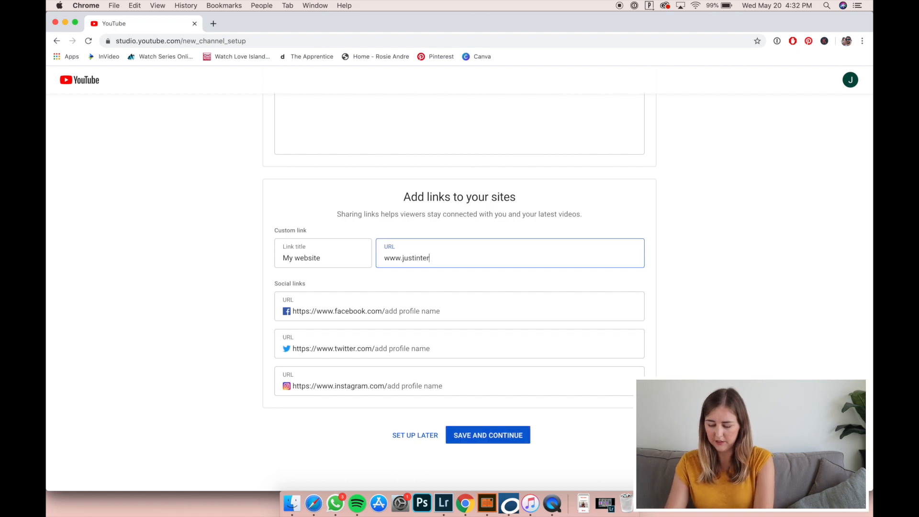
pyautogui.write('estingpeople.com')
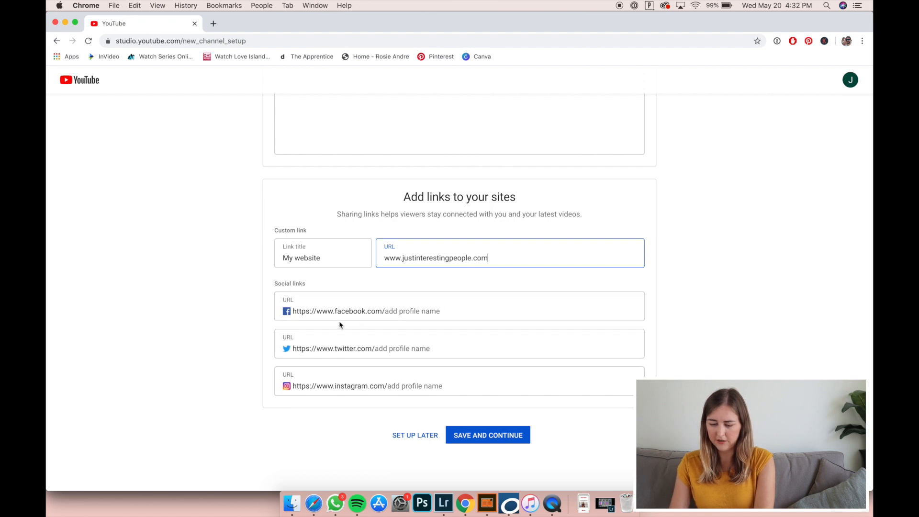
# Enter justinterestingpeople as the profile name of the Instagram social link.
pyautogui.click(341, 386)
pyautogui.write('justinter')
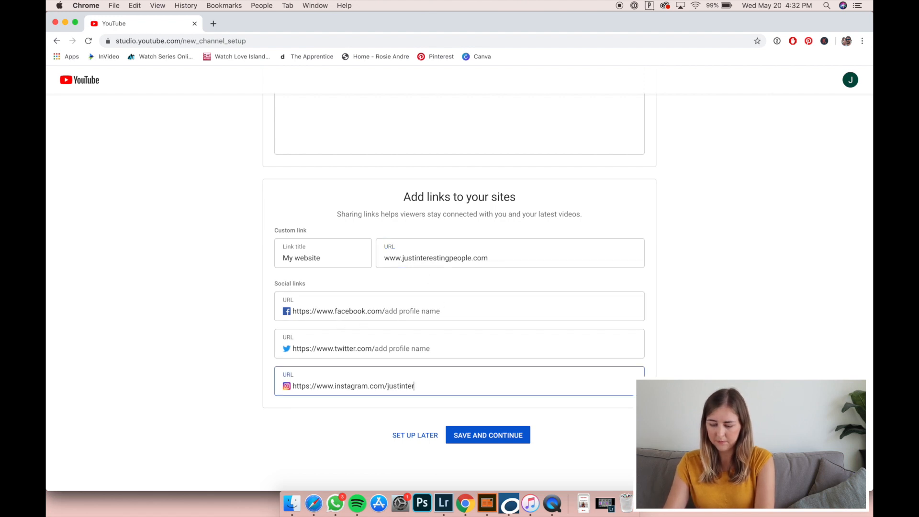
pyautogui.write('wst')
pyautogui.press('BackSpace')
pyautogui.press('BackSpace')
pyautogui.press('BackSpace')
pyautogui.write('est')
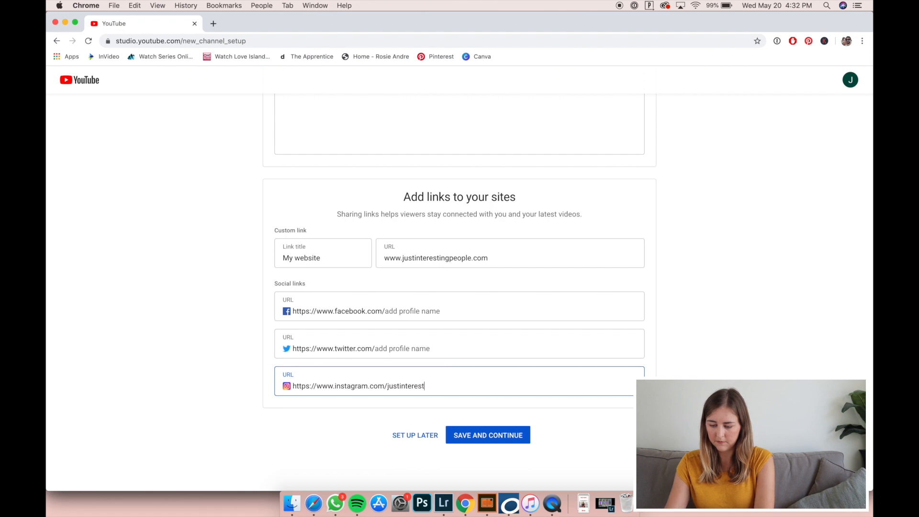
pyautogui.write('ing peop')
pyautogui.press('BackSpace')
pyautogui.press('BackSpace')
pyautogui.press('BackSpace')
pyautogui.press('BackSpace')
pyautogui.press('BackSpace')
pyautogui.write('people')
# Enter justinterestingpeople as the Facebook profile name, and save the channel setup to continue.
pyautogui.click(436, 310)
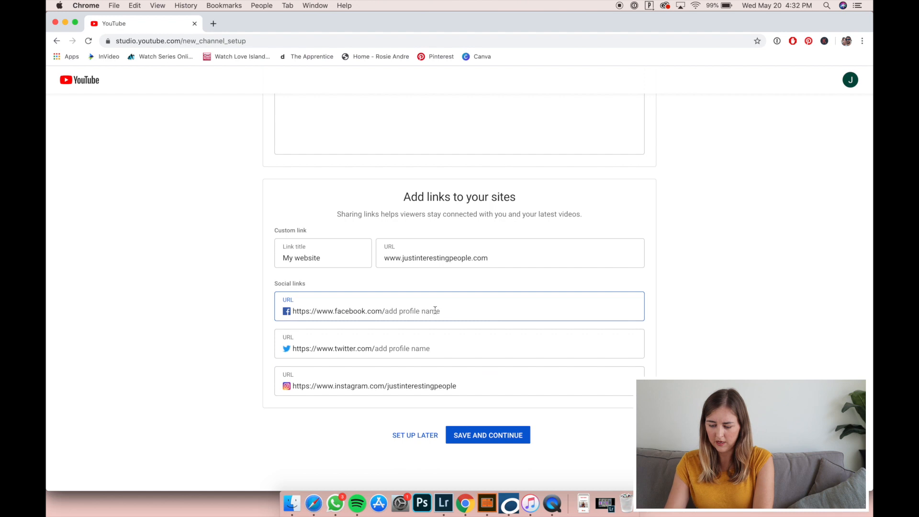
pyautogui.write('justinterestingpeople')
pyautogui.click(486, 435)
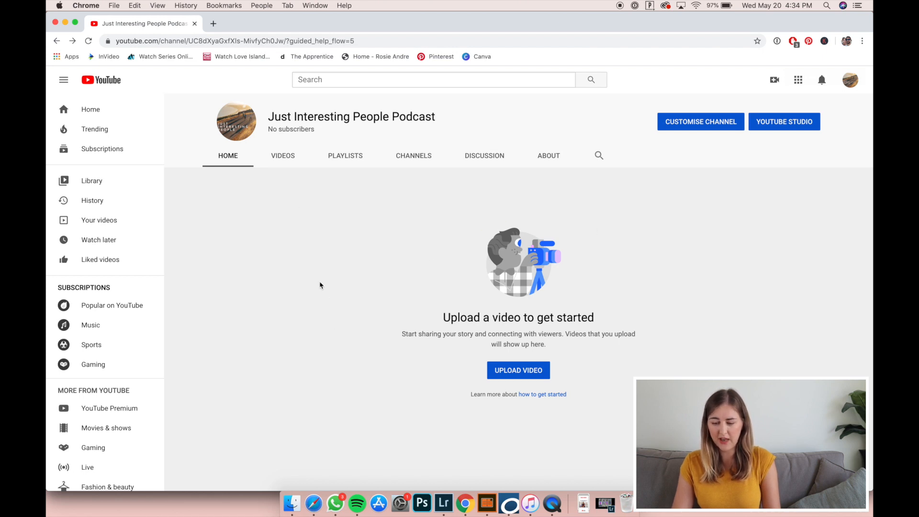
# Look through the new channel's Videos and Playlists pages, and return to its home page.
pyautogui.click(283, 160)
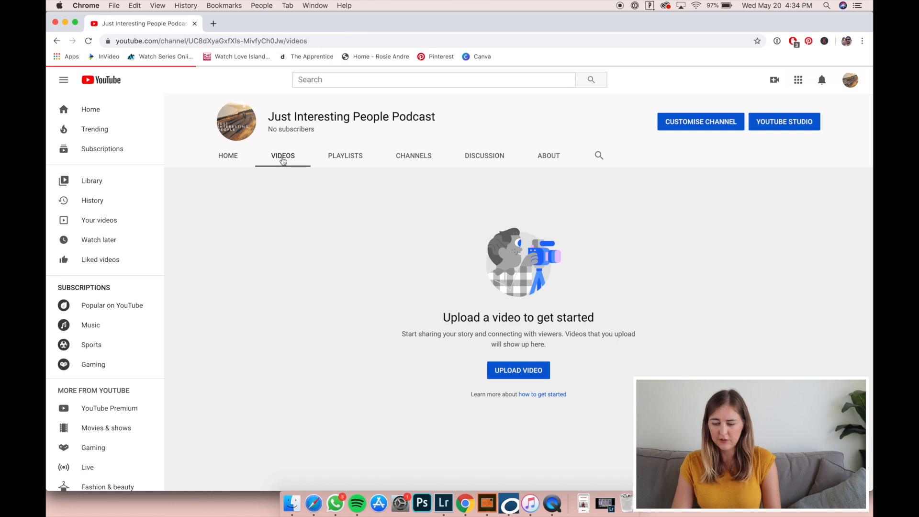
pyautogui.click(340, 160)
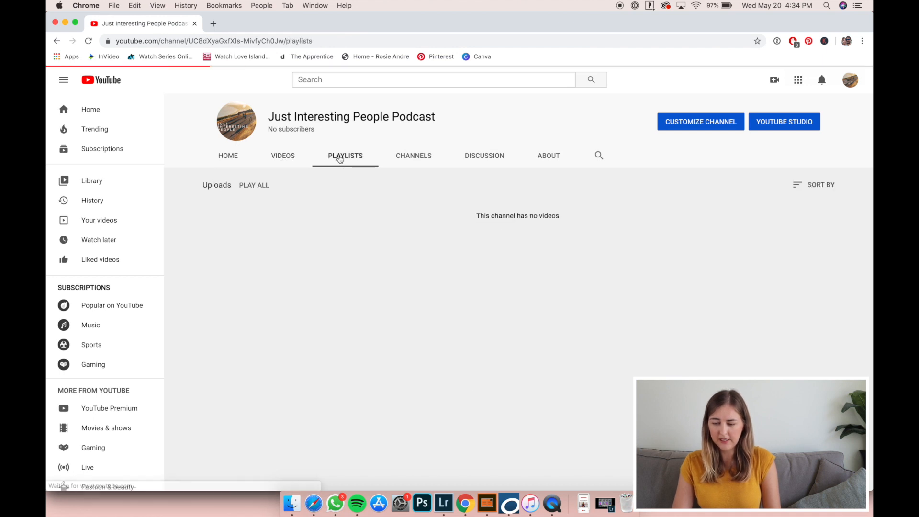
pyautogui.click(234, 160)
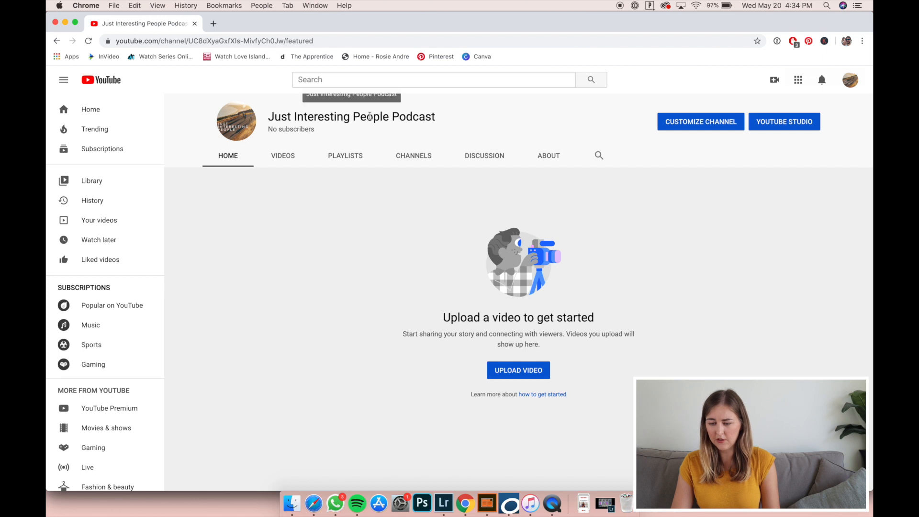
pyautogui.moveTo(241, 127)
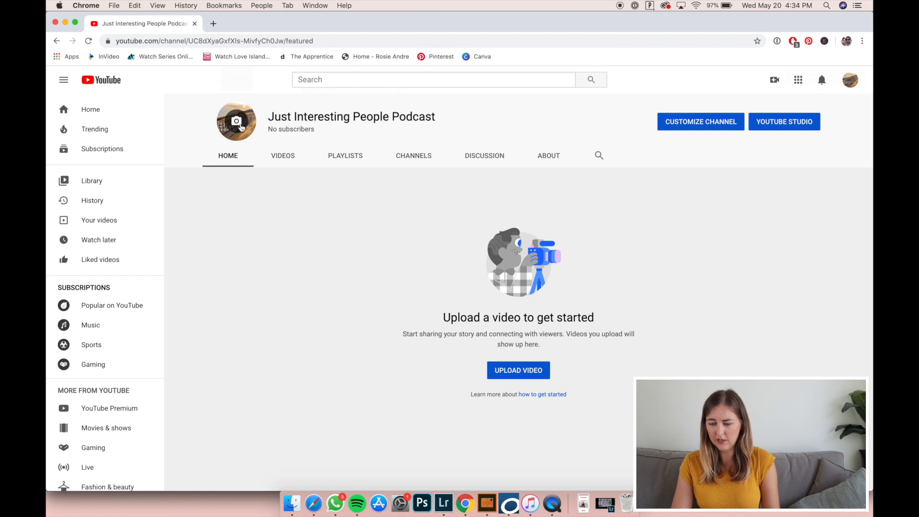
# Customize the channel by applying the gallery photo of boats in a harbour as its channel art.
pyautogui.click(699, 127)
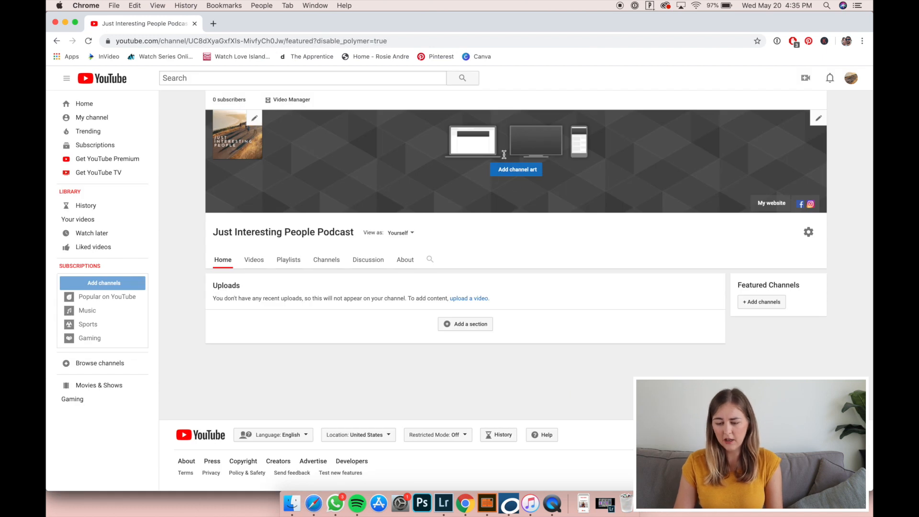
pyautogui.click(510, 174)
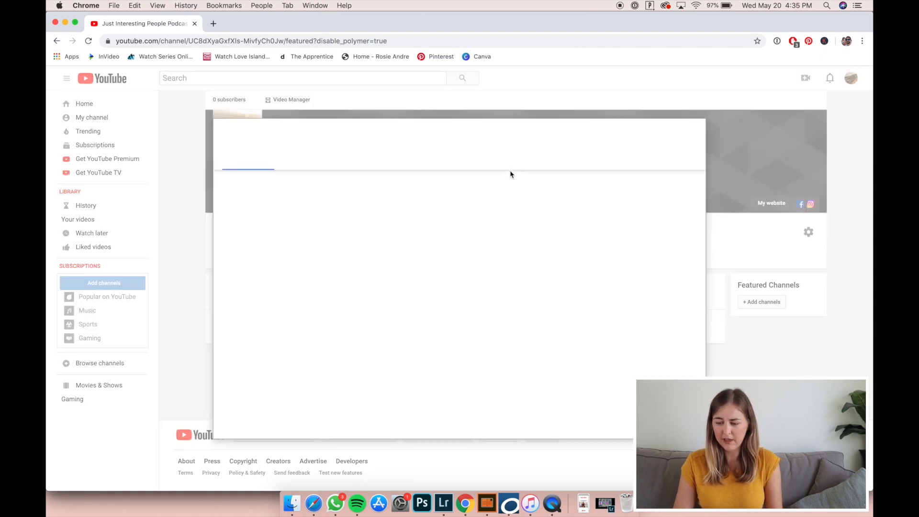
pyautogui.click(360, 160)
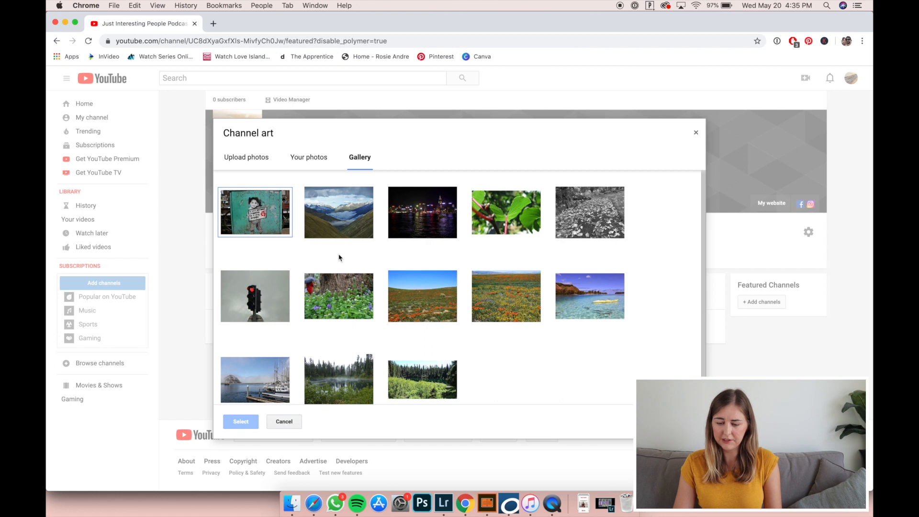
pyautogui.click(229, 368)
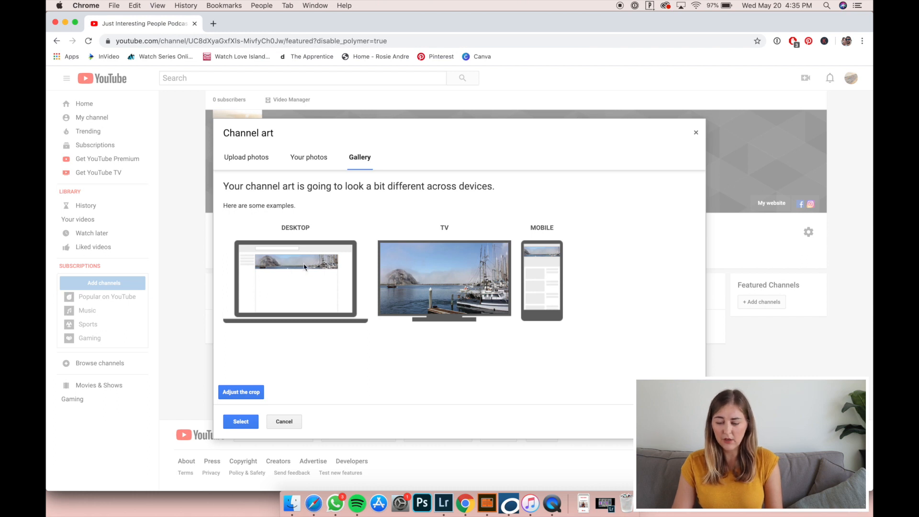
pyautogui.click(241, 421)
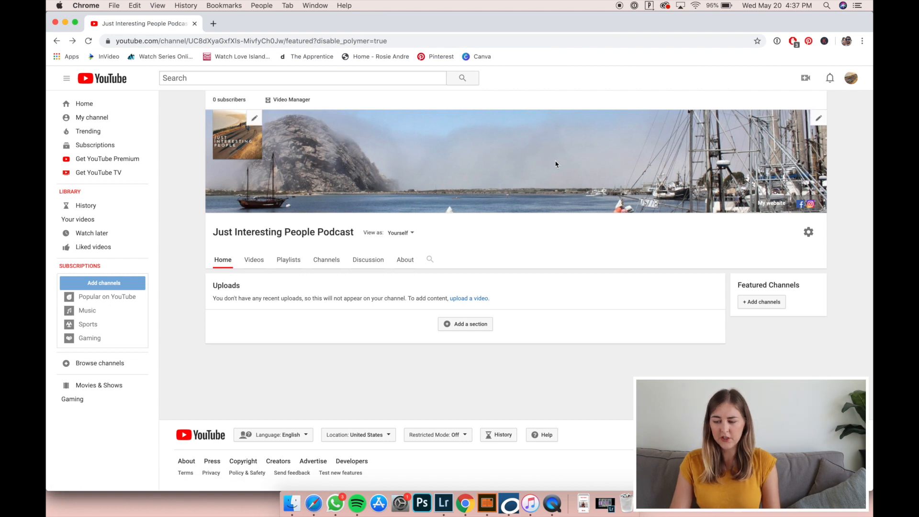
# Open YouTube Studio for the channel and view its Videos and Playlists sections.
pyautogui.click(851, 79)
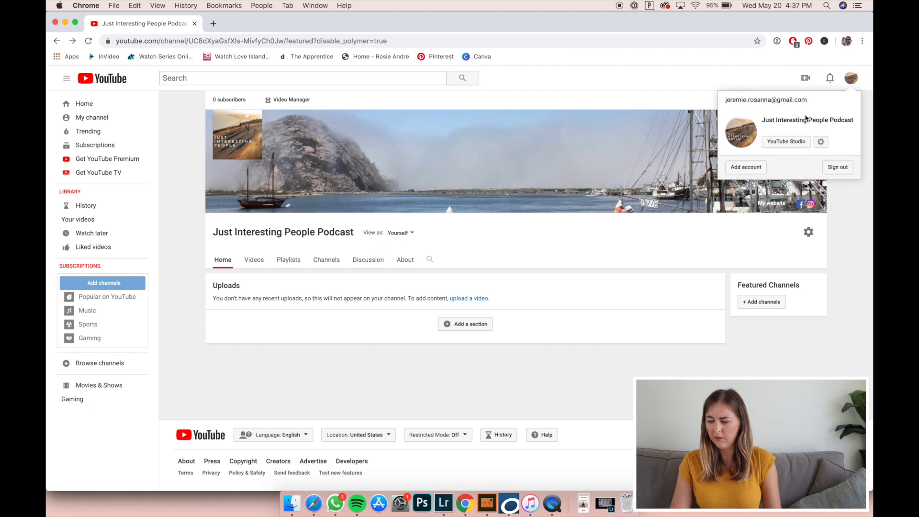
pyautogui.click(793, 145)
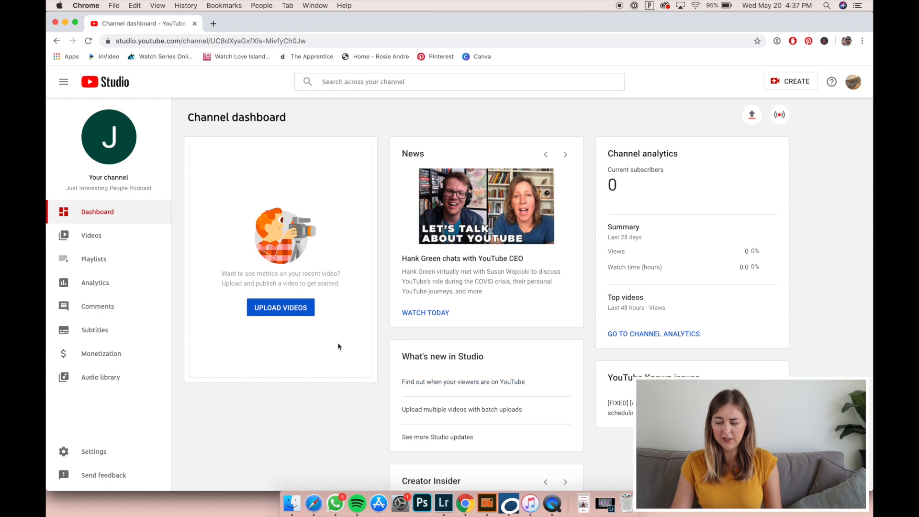
pyautogui.click(89, 239)
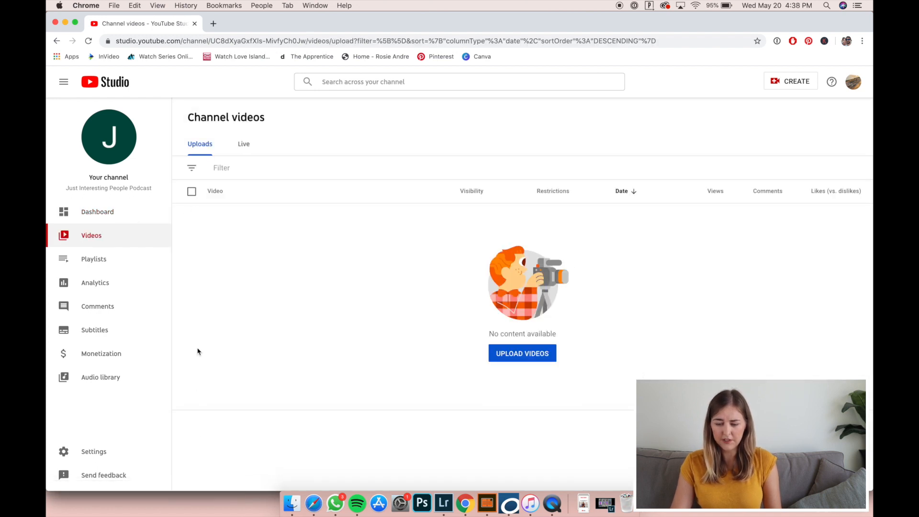
pyautogui.click(92, 259)
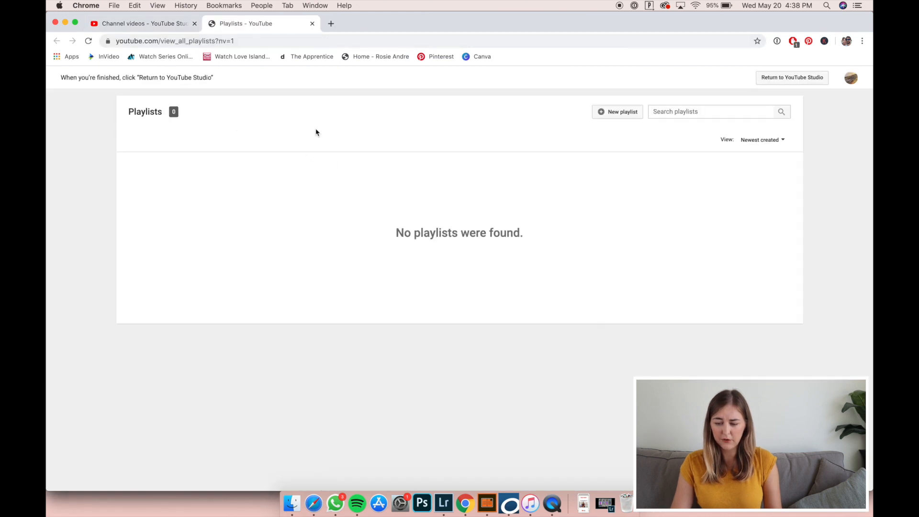
# Close the separate Playlists page and view the channel's analytics overview for the last 28 days.
pyautogui.click(313, 23)
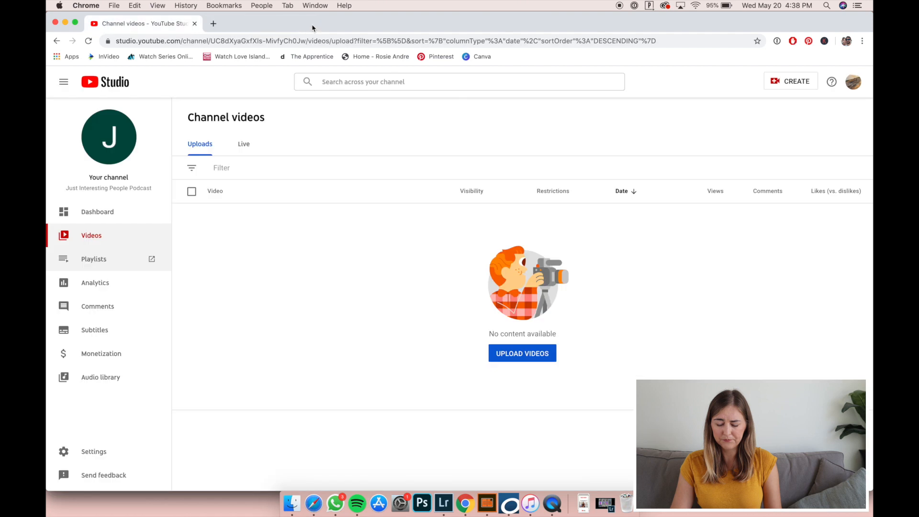
pyautogui.click(101, 286)
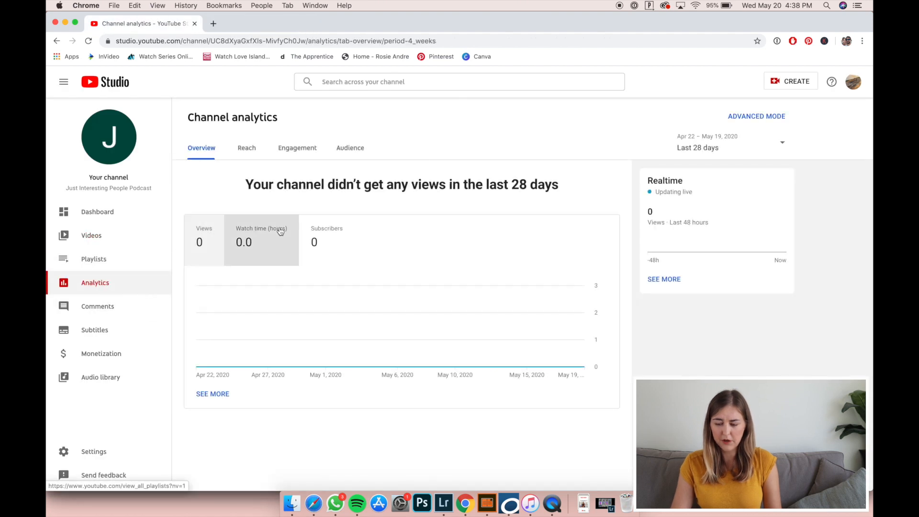
pyautogui.moveTo(458, 310)
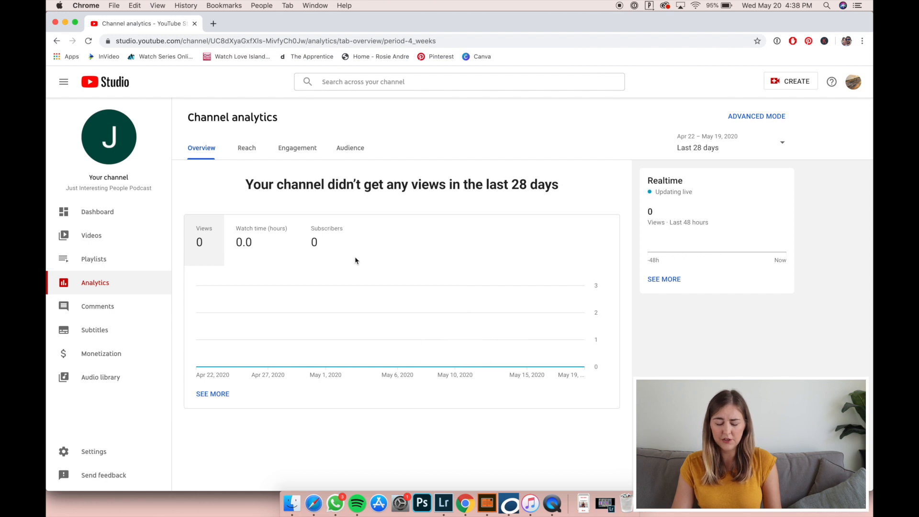
# View the channel's comments, dismiss the tip about filters, and remove the "I haven't responded" filter.
pyautogui.click(82, 305)
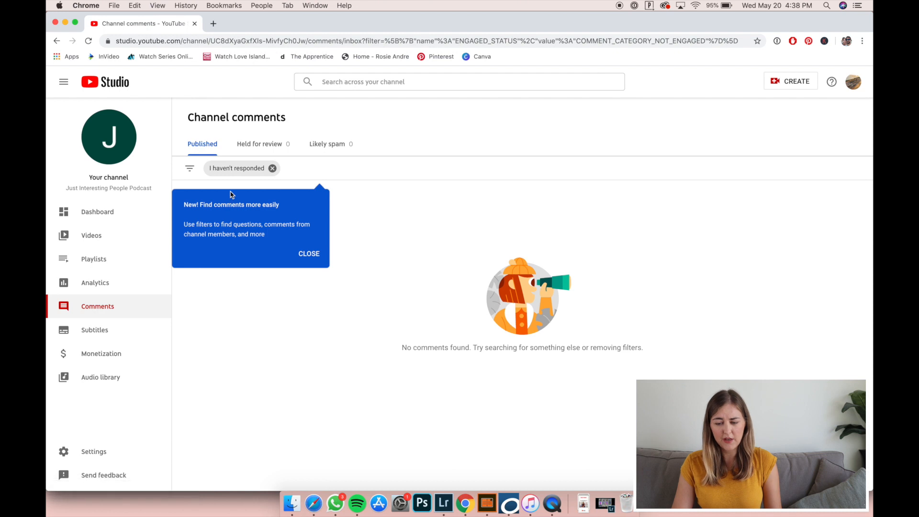
pyautogui.click(305, 253)
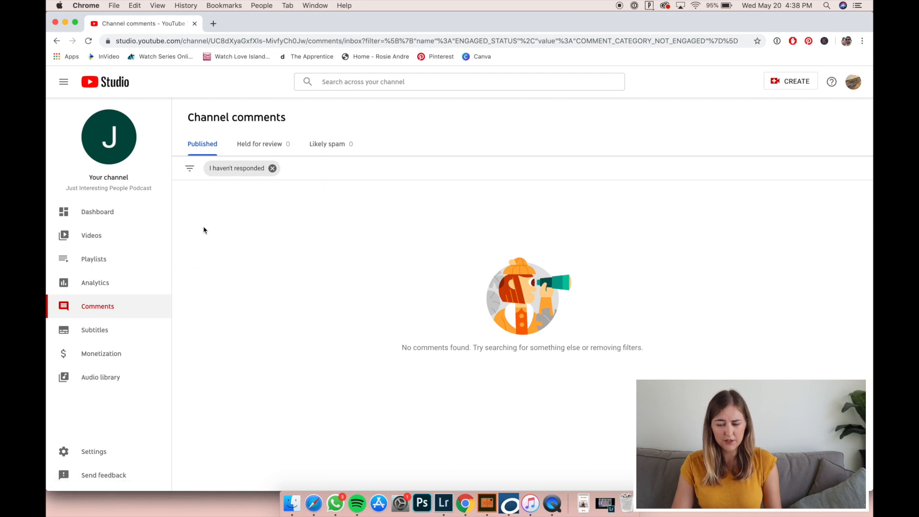
pyautogui.click(272, 168)
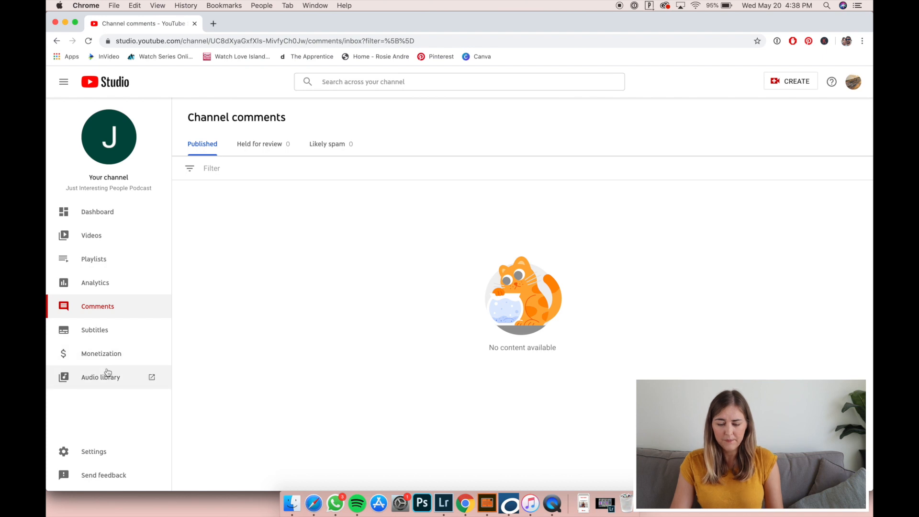
# Look through the channel's Subtitles and Monetization pages and the free music in the Audio Library.
pyautogui.click(93, 335)
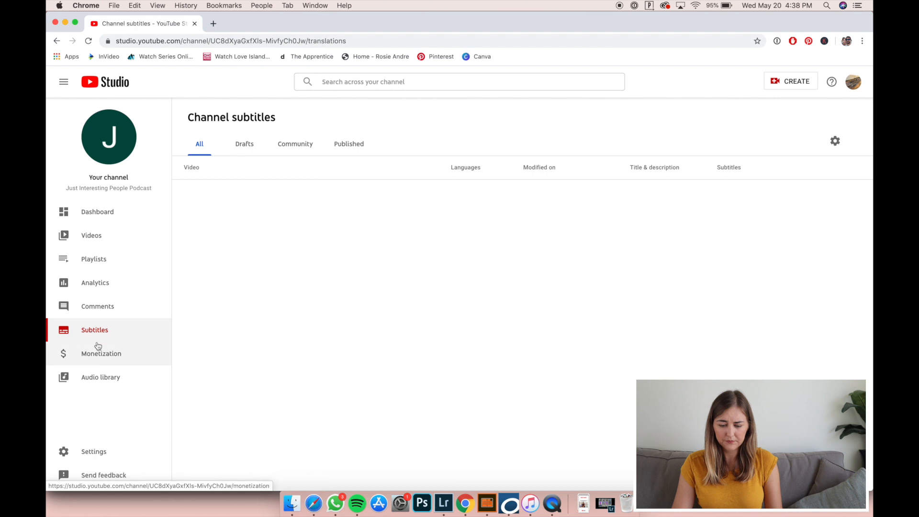
pyautogui.click(97, 355)
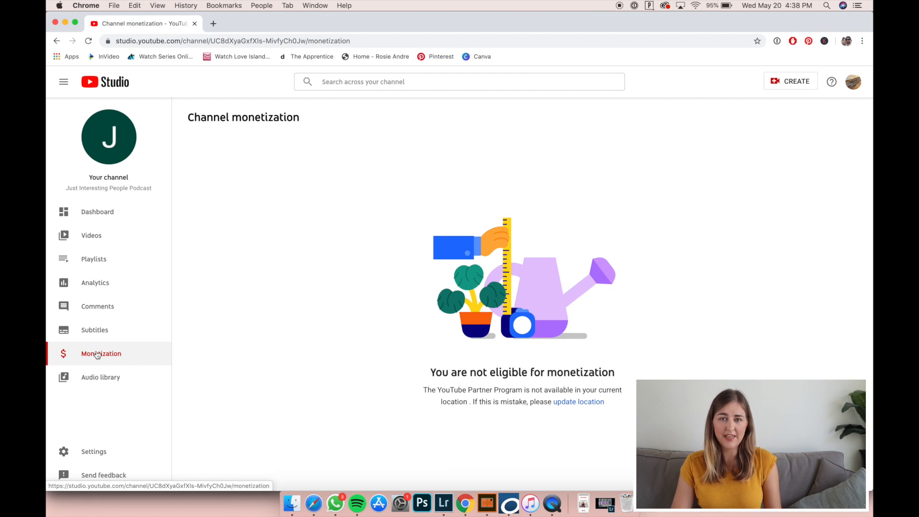
pyautogui.click(96, 378)
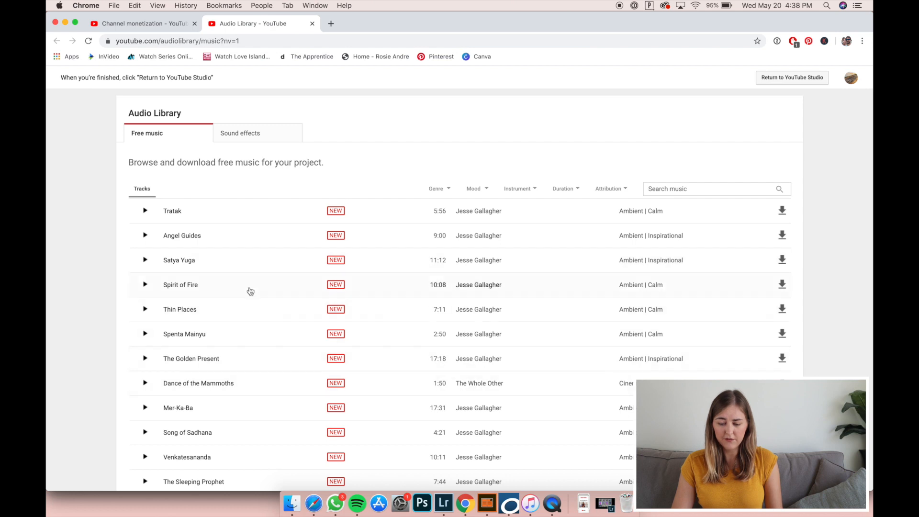
pyautogui.scroll(-3, 328, 414)
pyautogui.scroll(3, 326, 423)
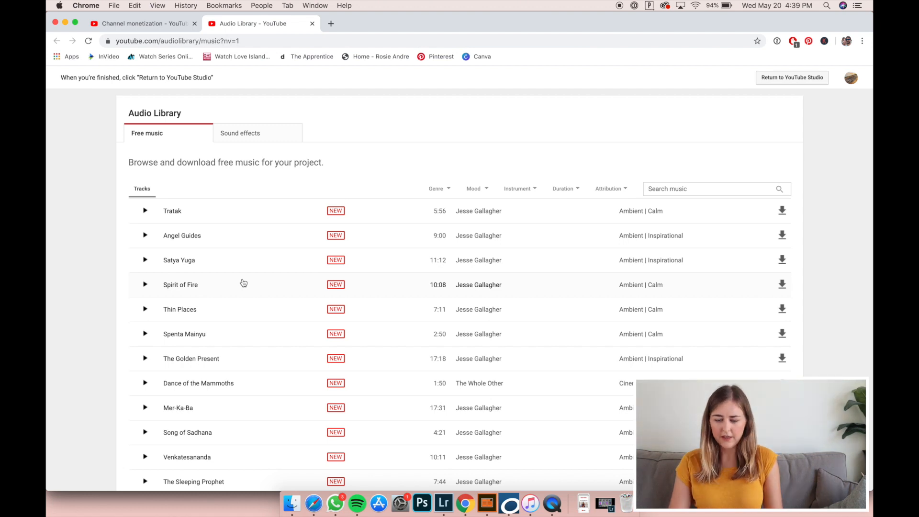
pyautogui.press('super+w')
# Open the Studio settings and view the channel's basic info and branding options.
pyautogui.click(86, 453)
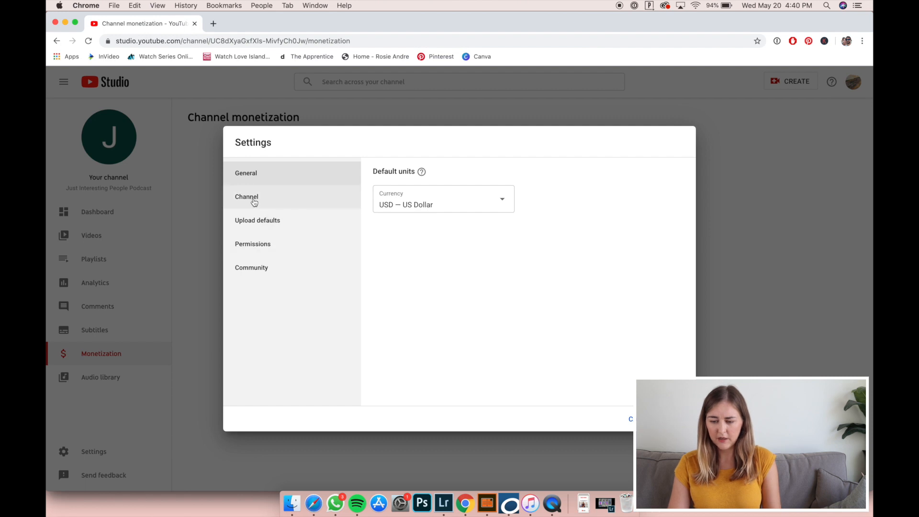
pyautogui.click(254, 202)
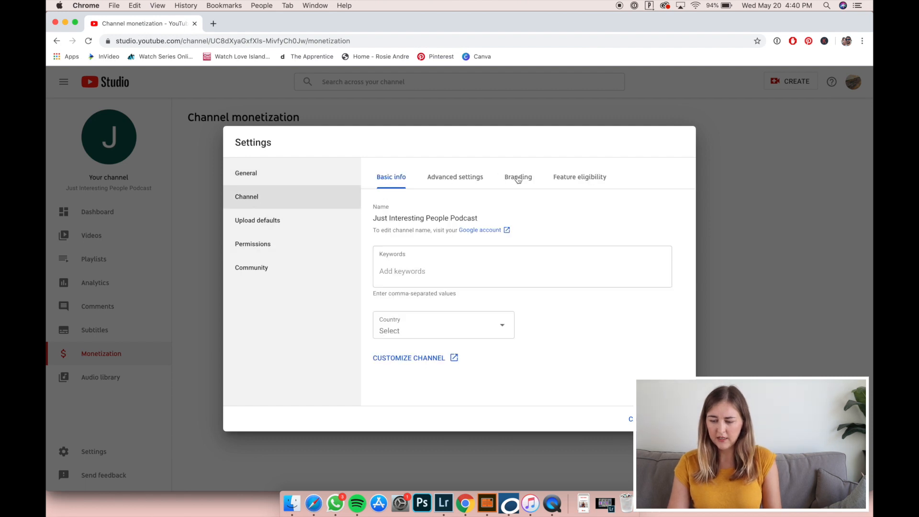
pyautogui.click(519, 180)
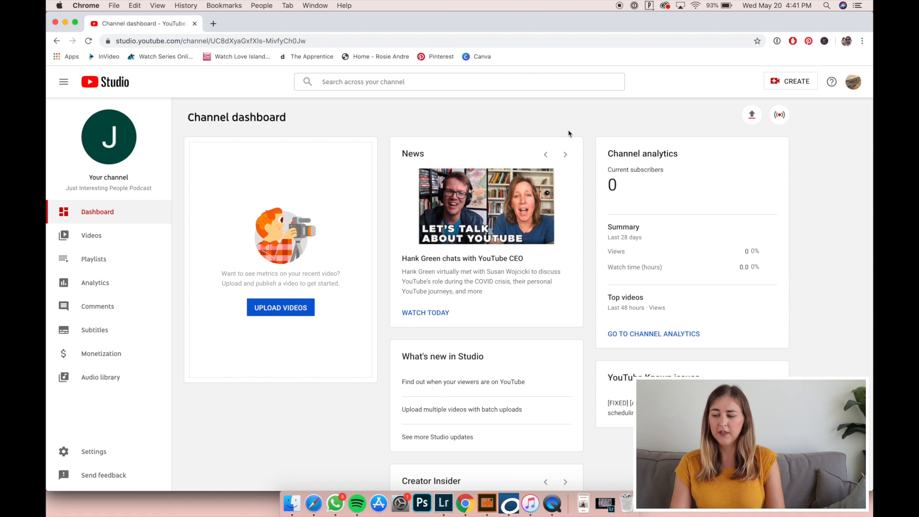
# Start uploading the video file make money online.mp4 from the Desktop folder.
pyautogui.click(783, 84)
pyautogui.click(776, 101)
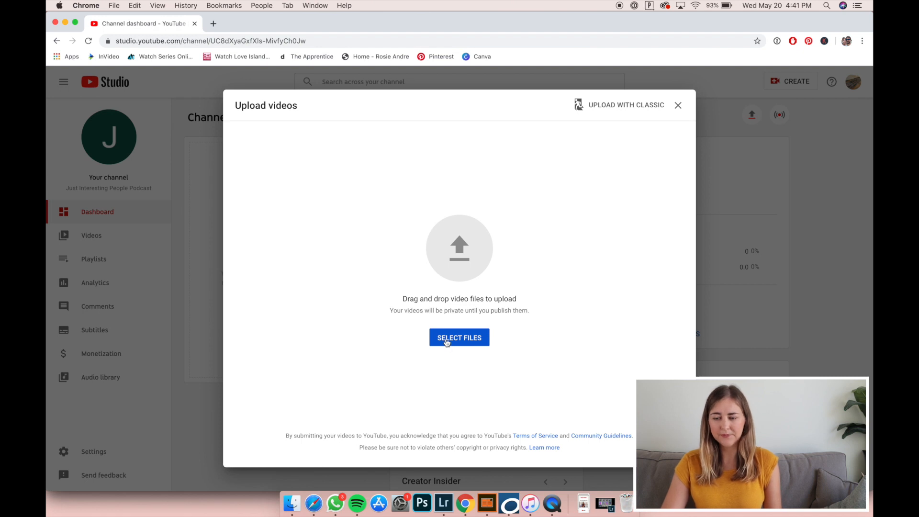
pyautogui.click(446, 341)
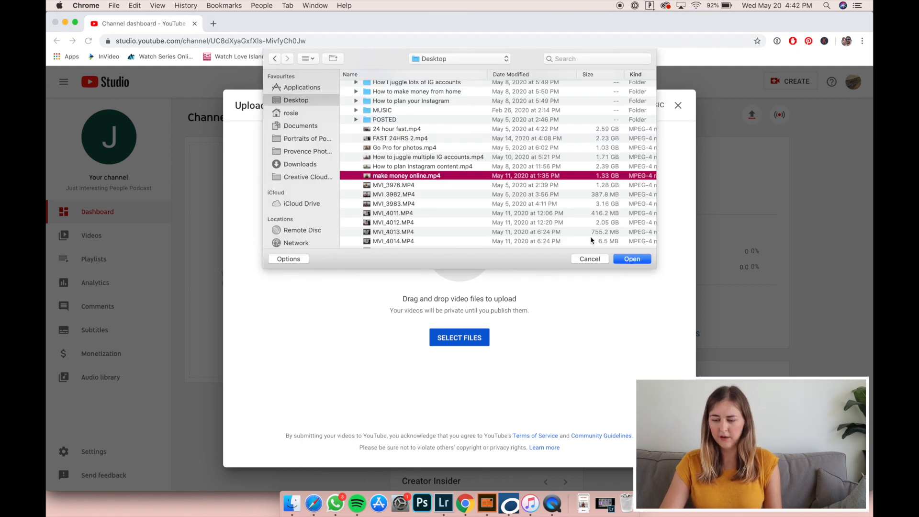
pyautogui.click(632, 259)
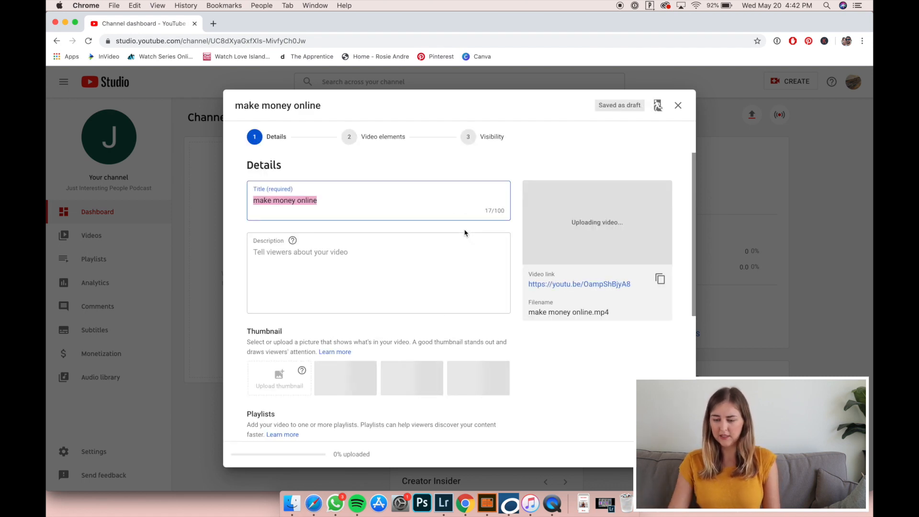
# Replace the video's title with "7 AMAZING WAYS TO MAKE MONEY ONLINE NOW!!".
pyautogui.click(404, 209)
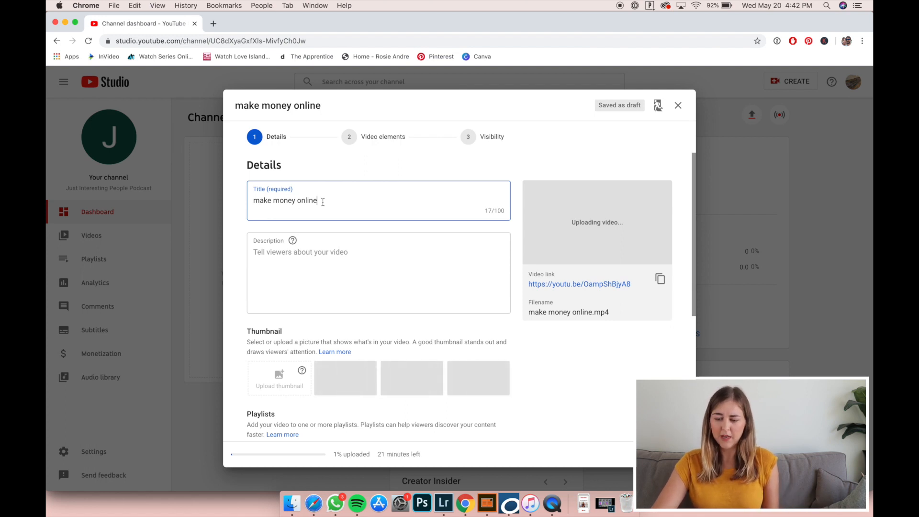
pyautogui.tripleClick(324, 202)
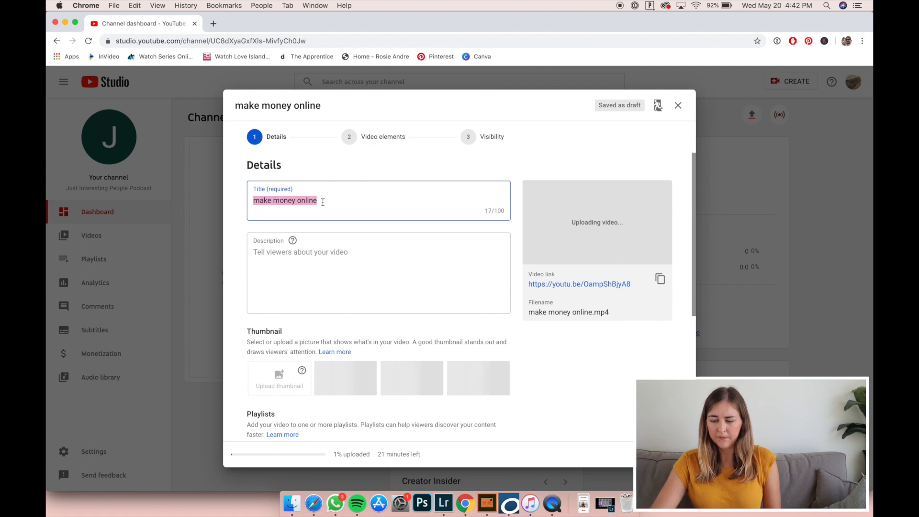
pyautogui.write('7 AMAZING ')
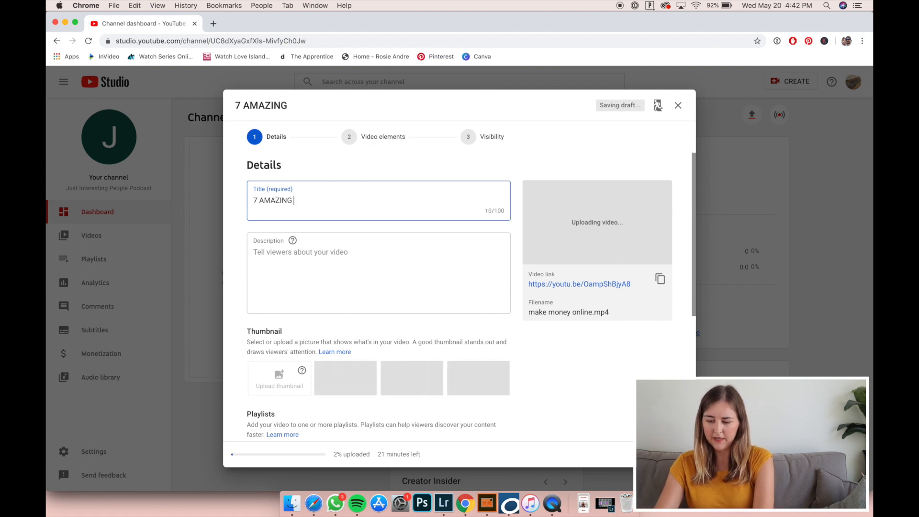
pyautogui.write('WAYS TO MAKE M')
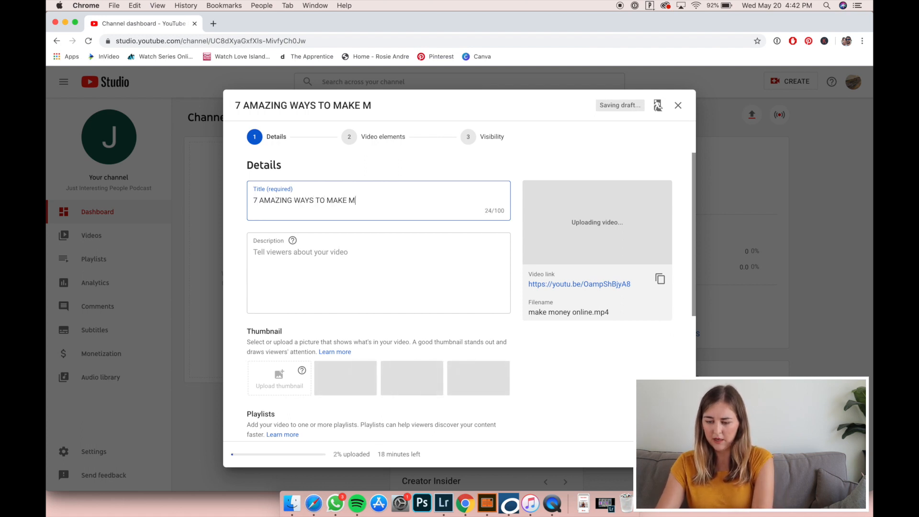
pyautogui.write('ONEY ONLINE NOW')
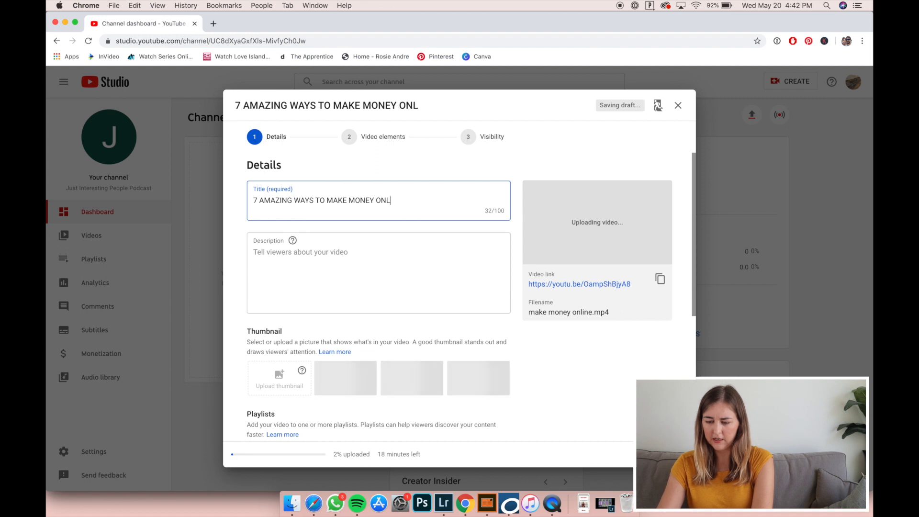
pyautogui.write('!!')
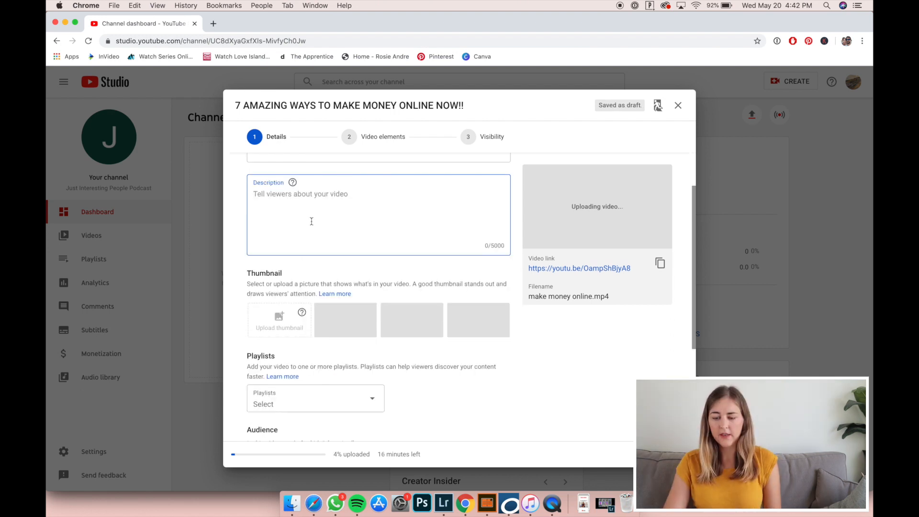
# Verify the YouTube account so that custom thumbnails can be used, and return to the video's upload details.
pyautogui.scroll(2, 292, 199)
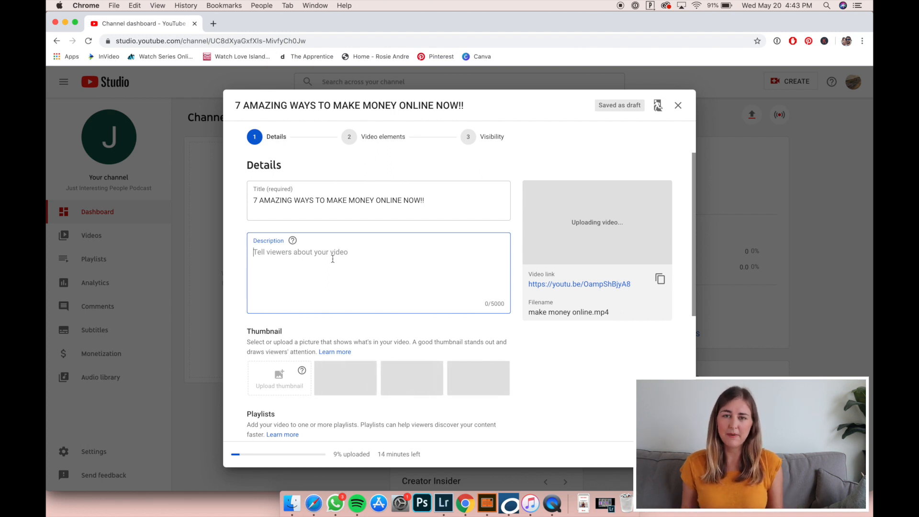
pyautogui.scroll(-3, 333, 258)
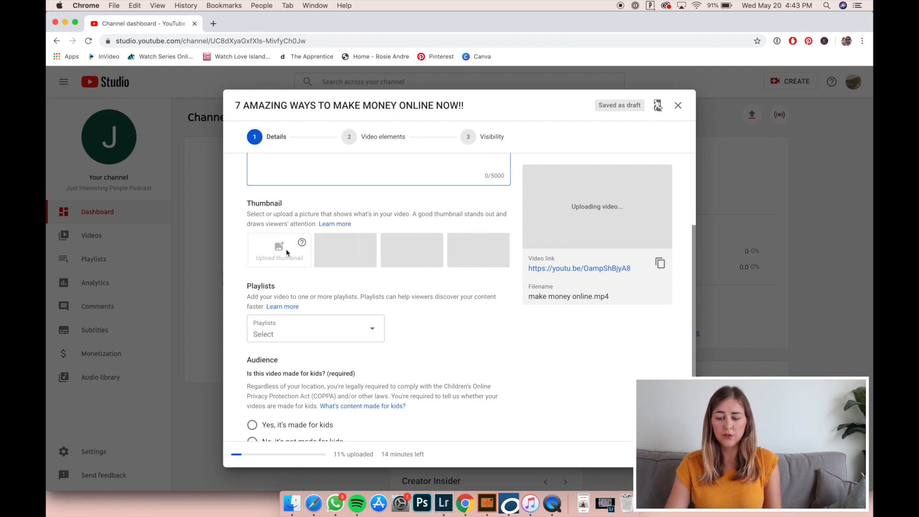
pyautogui.moveTo(303, 247)
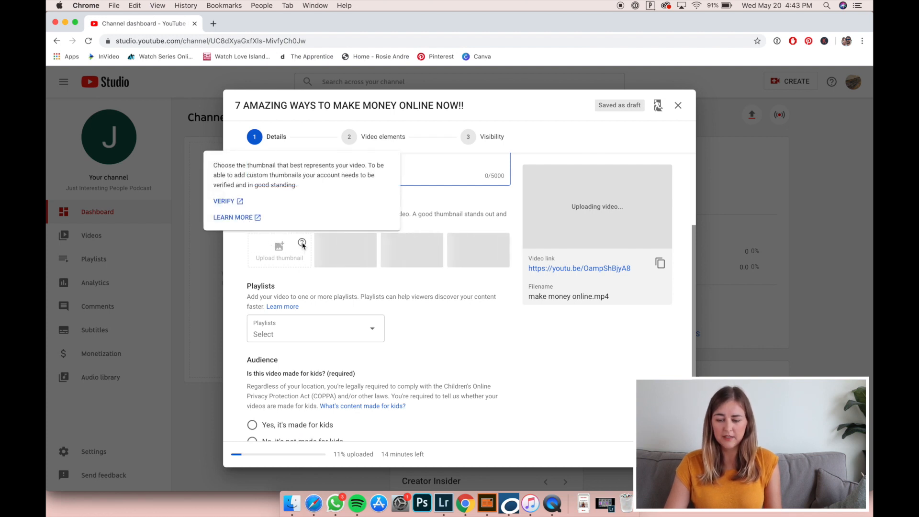
pyautogui.click(228, 202)
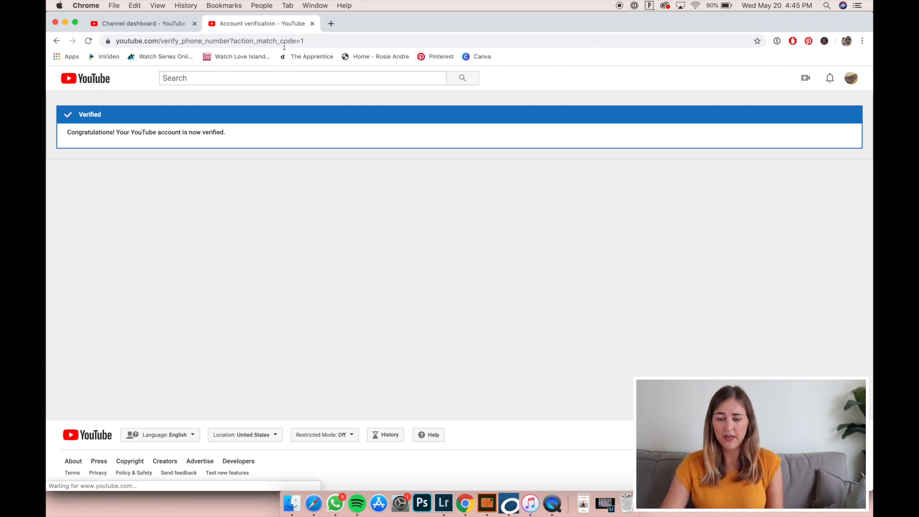
pyautogui.click(313, 24)
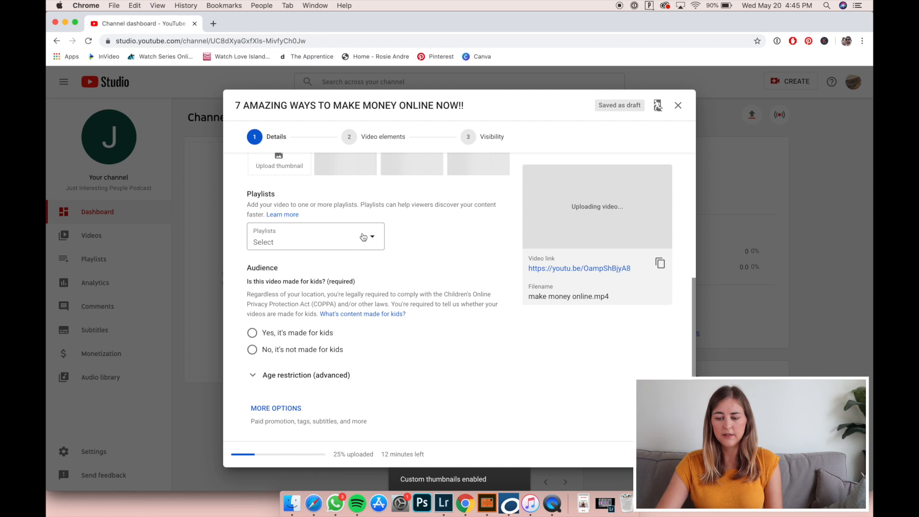
# Create a public playlist titled "Full Interview" from the video's upload details.
pyautogui.click(335, 238)
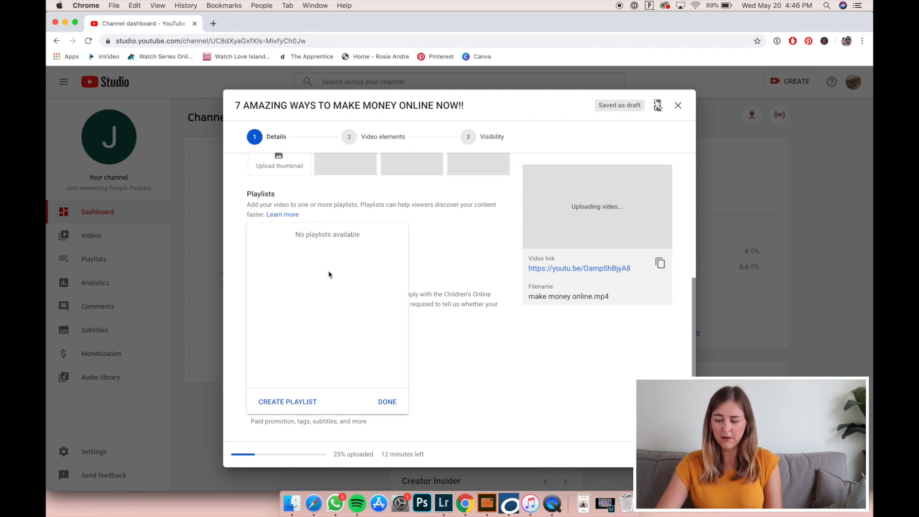
pyautogui.click(279, 403)
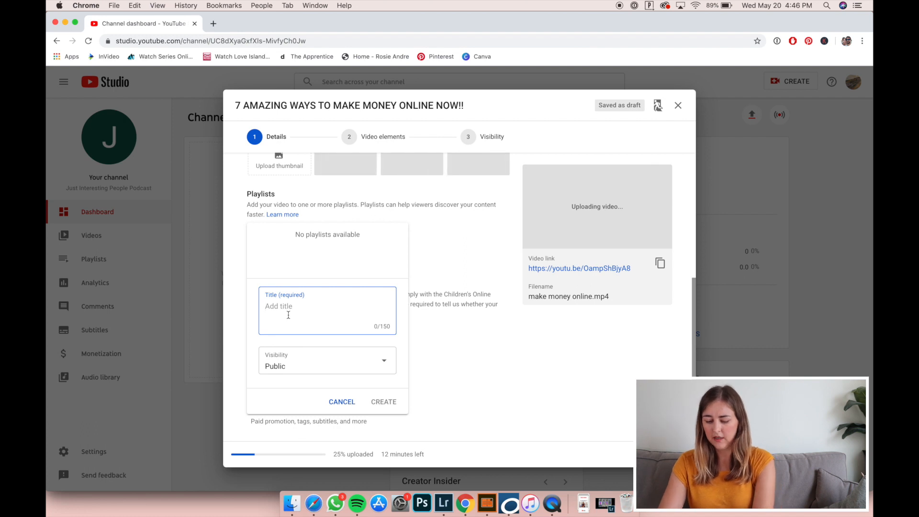
pyautogui.write('F')
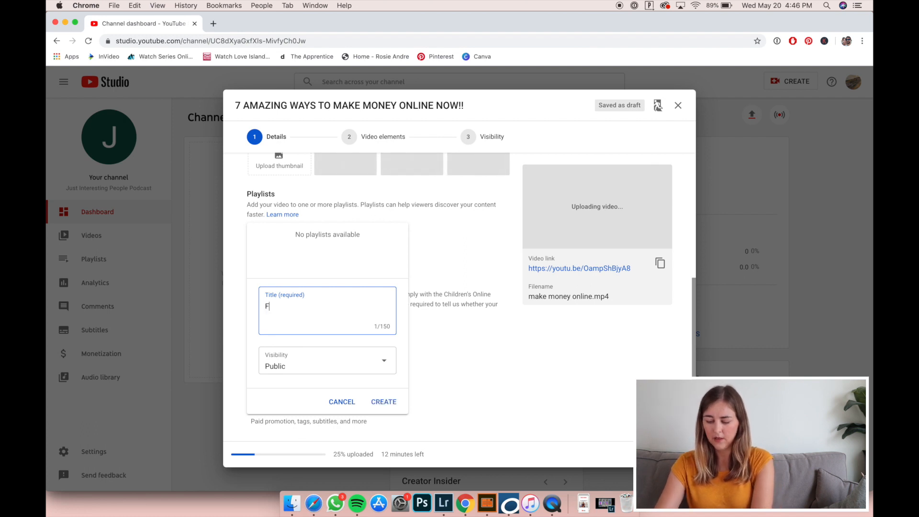
pyautogui.write('ull iN')
pyautogui.press('BackSpace')
pyautogui.write('Interview')
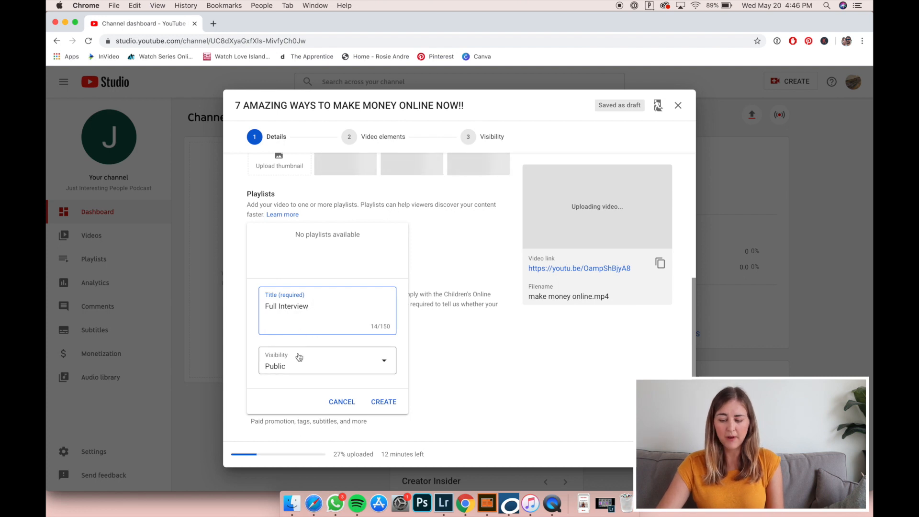
pyautogui.click(387, 404)
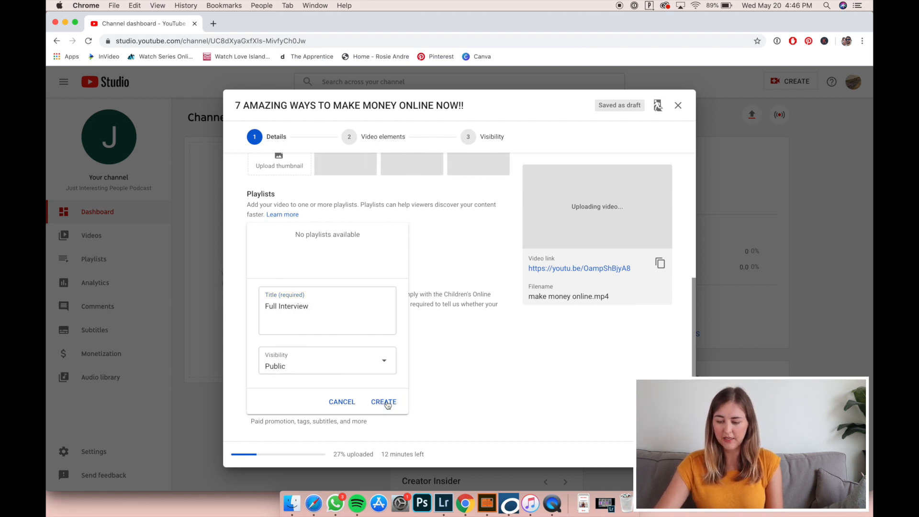
# Add the video to the Full Interview playlist and mark it as not made for kids.
pyautogui.click(263, 234)
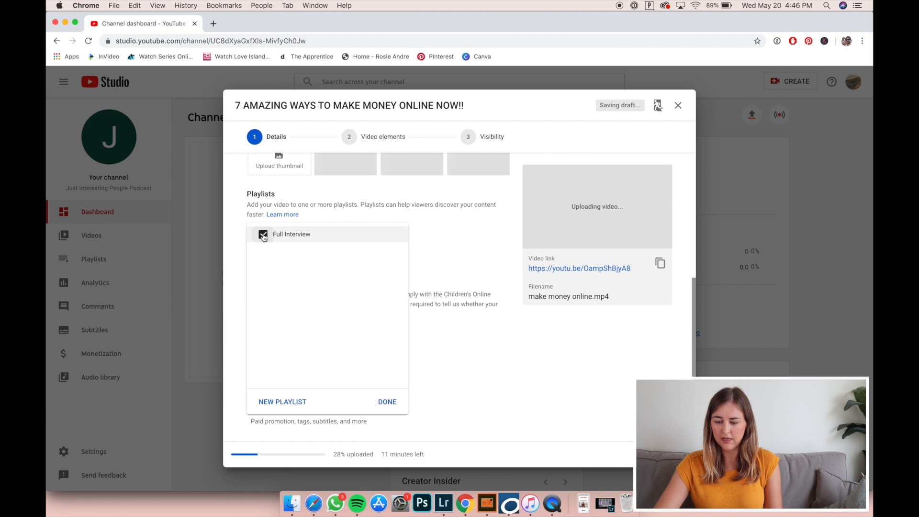
pyautogui.click(387, 402)
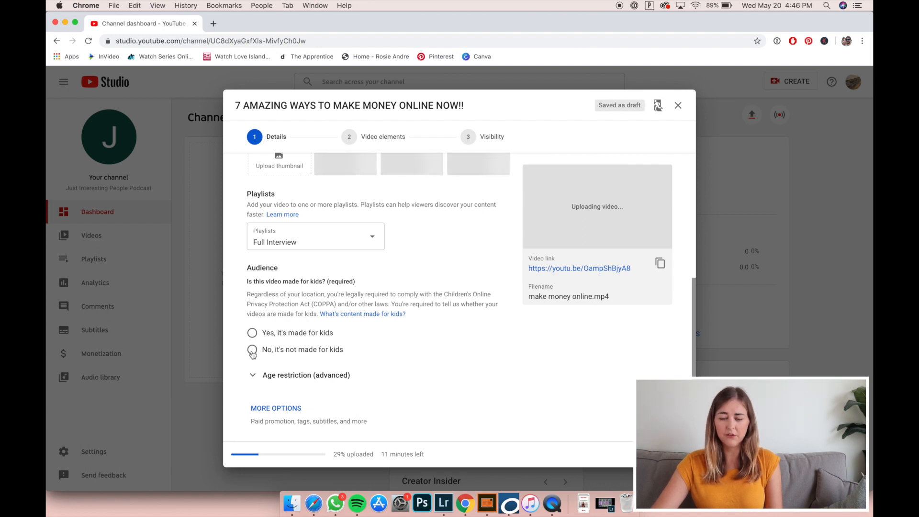
pyautogui.click(253, 352)
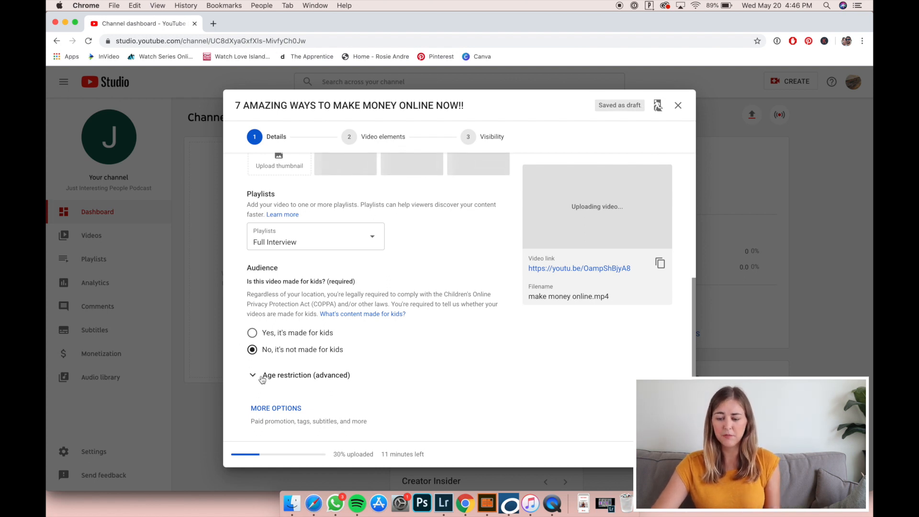
# Reveal the additional video details and add the tags "podcast", "interview", "new podcast episode" and "interesting people".
pyautogui.click(275, 410)
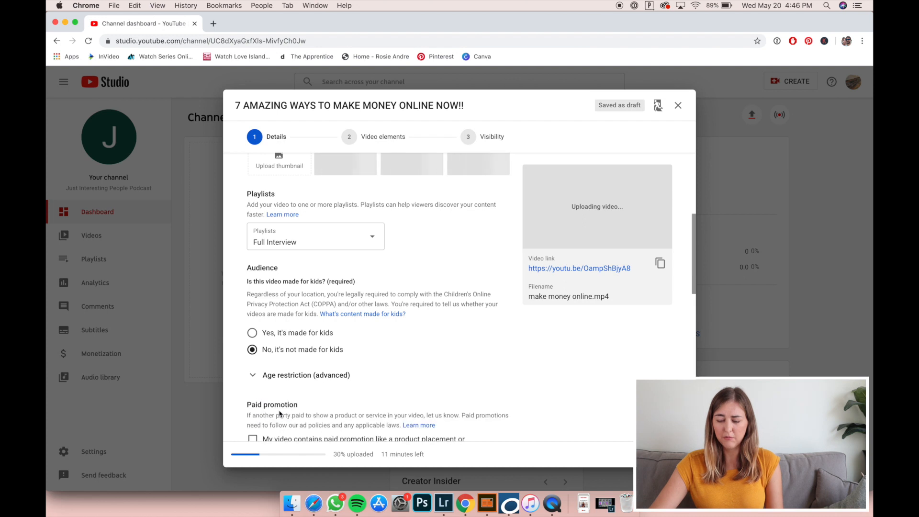
pyautogui.scroll(-6, 419, 379)
pyautogui.click(284, 245)
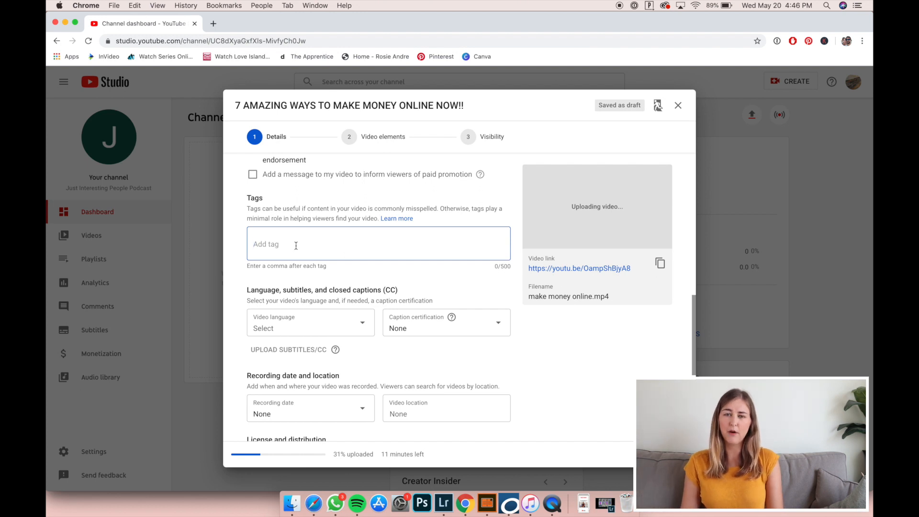
pyautogui.write('podcast')
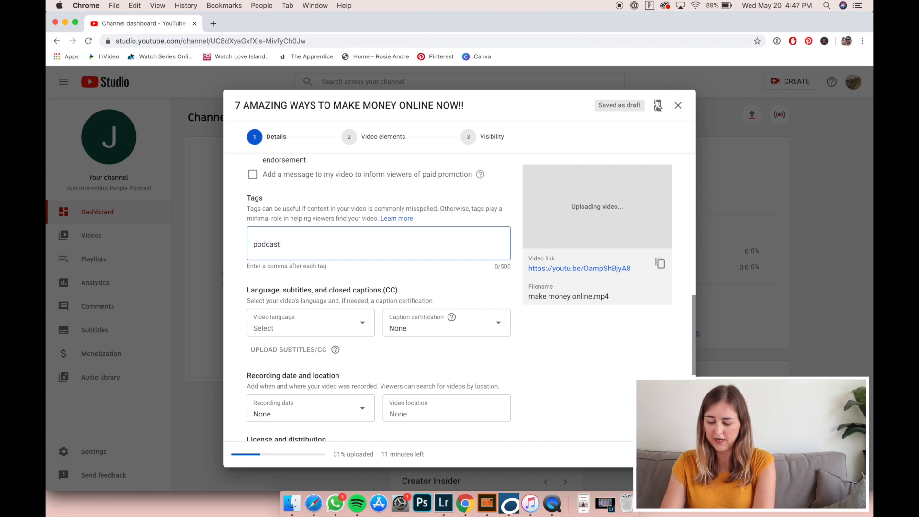
pyautogui.press('Return')
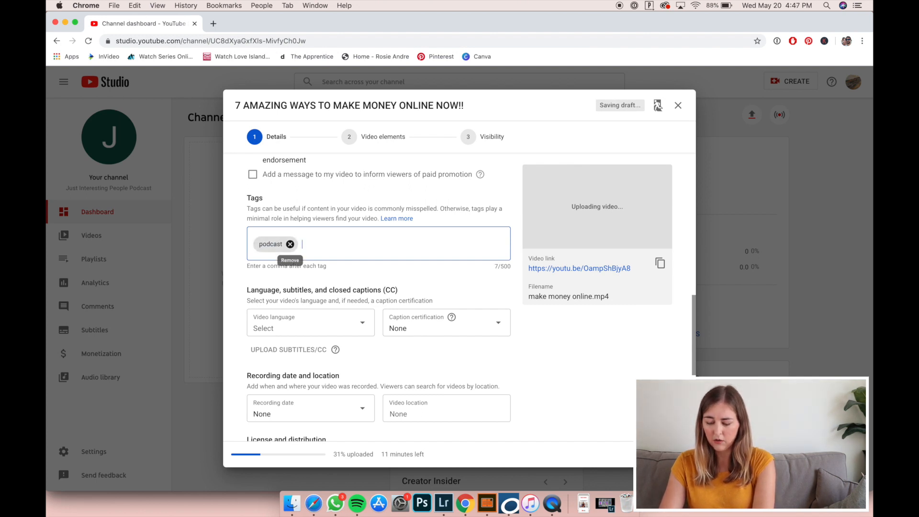
pyautogui.write('interv')
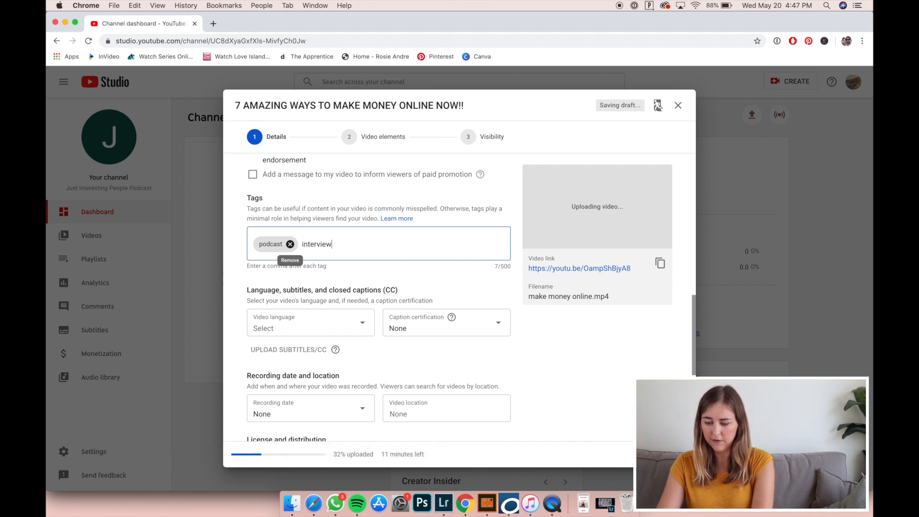
pyautogui.write('iew')
pyautogui.press('Return')
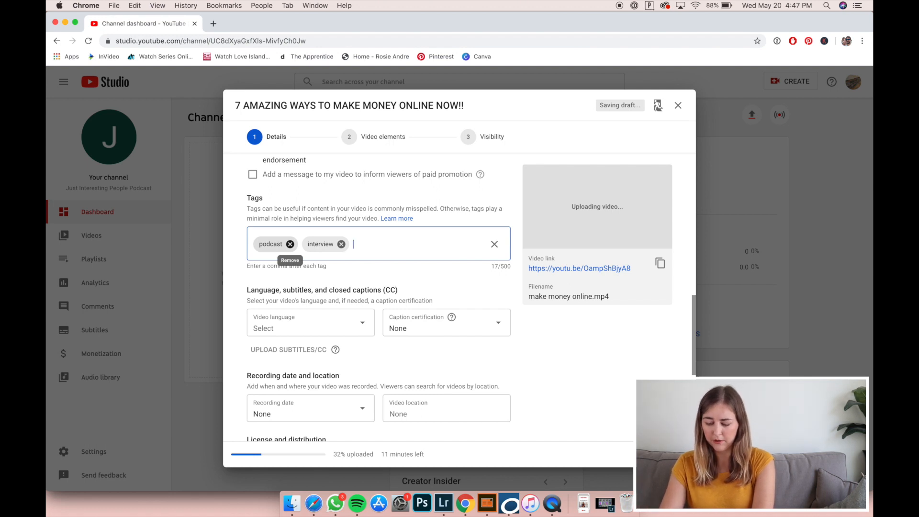
pyautogui.write('new podcast episode')
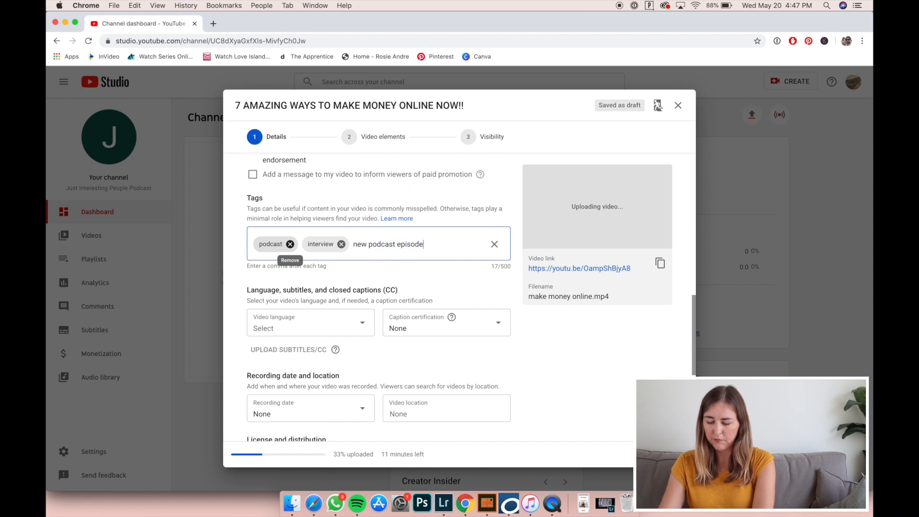
pyautogui.press('Return')
pyautogui.write('intersting')
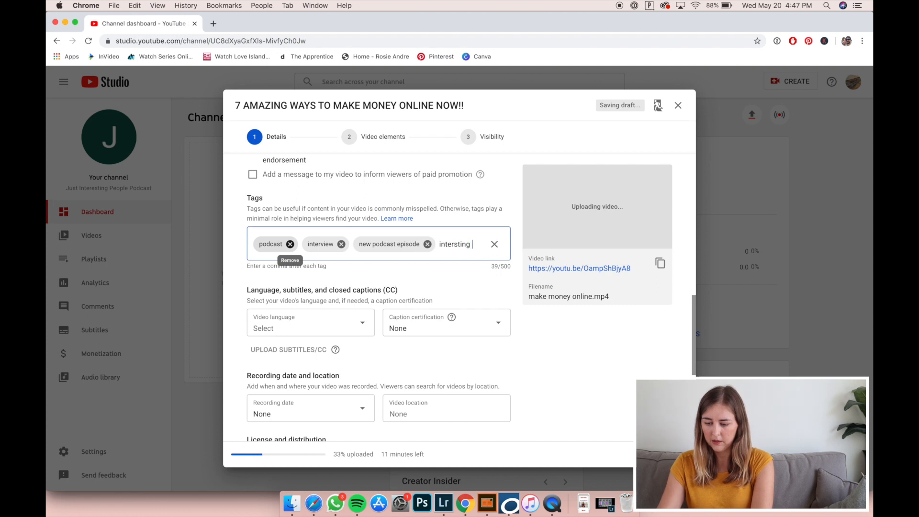
pyautogui.write('esting people')
pyautogui.press('Return')
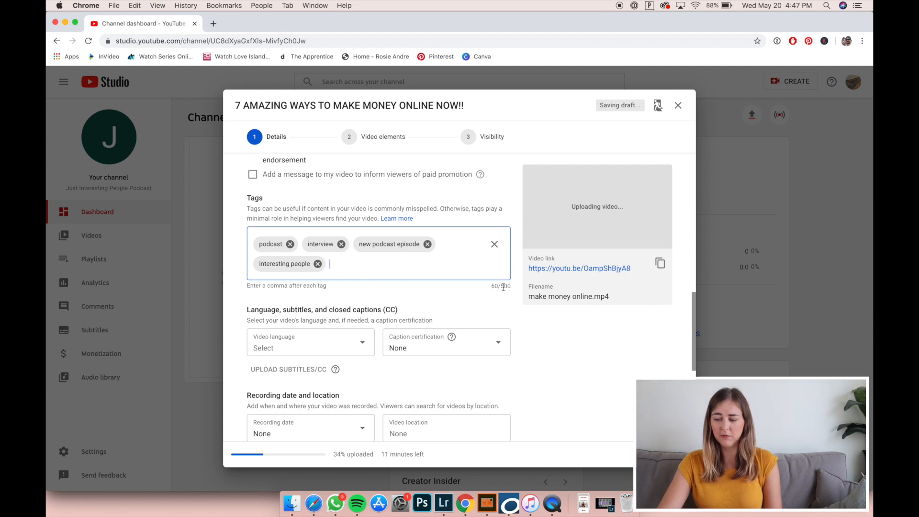
# Set the video language to English (United Kingdom).
pyautogui.scroll(-1, 547, 362)
pyautogui.scroll(-4, 546, 362)
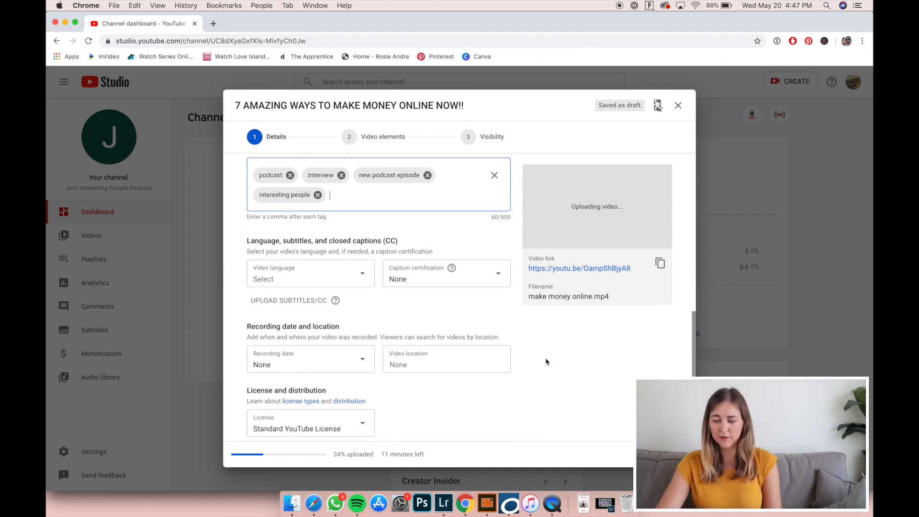
pyautogui.click(295, 234)
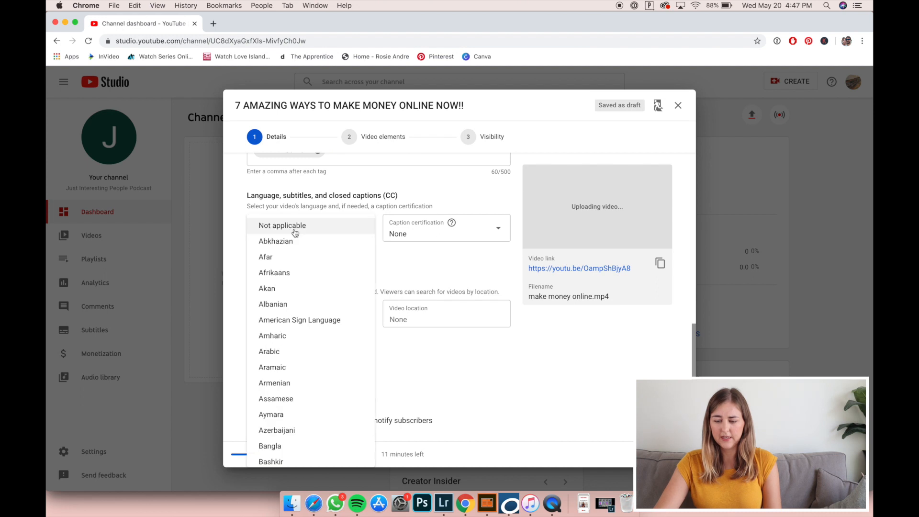
pyautogui.scroll(-10, 294, 365)
pyautogui.scroll(-5, 294, 365)
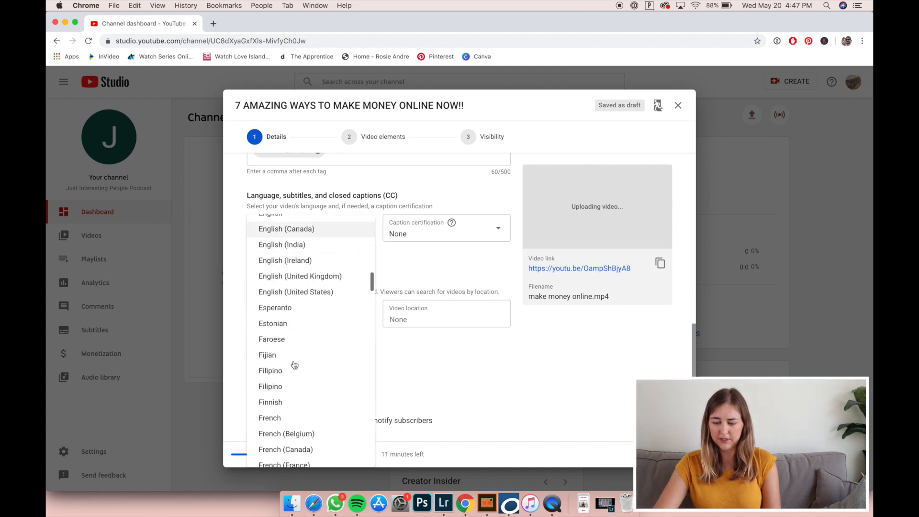
pyautogui.click(329, 276)
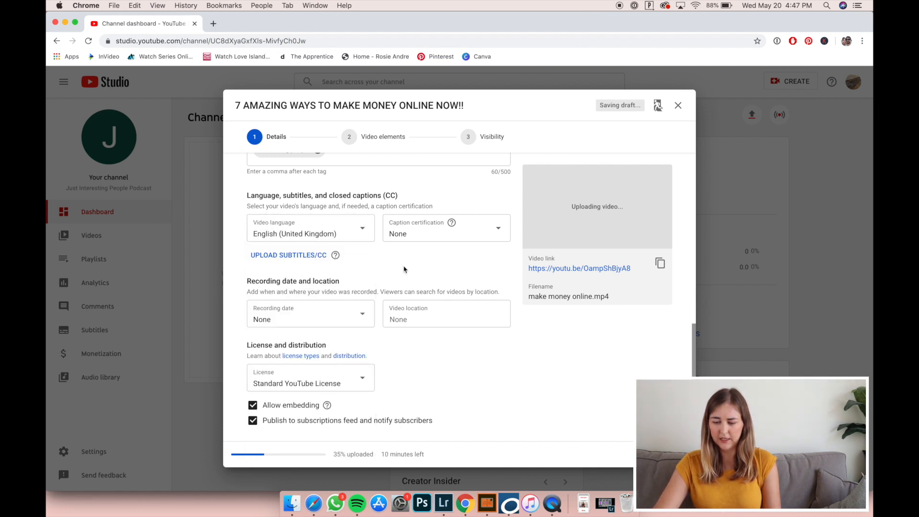
# Review the remaining license, category and comment options, and continue past the video elements to the visibility stage.
pyautogui.scroll(-3, 430, 366)
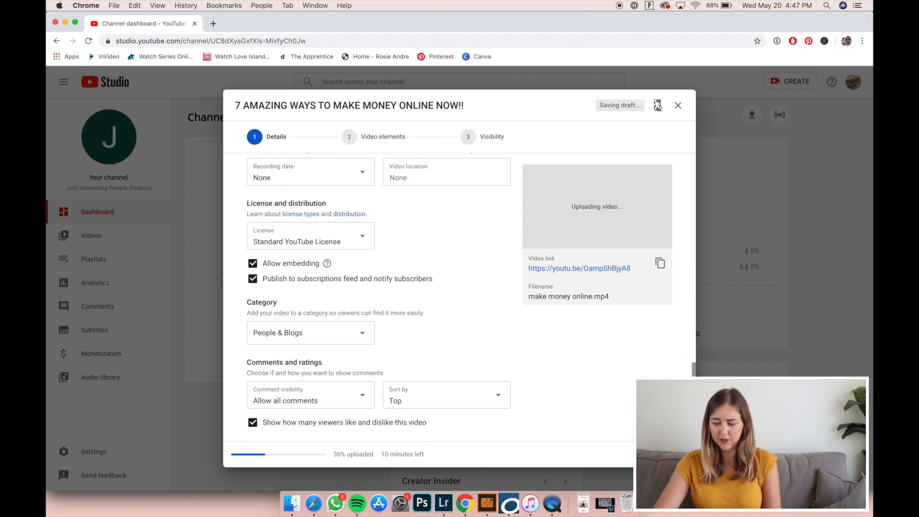
pyautogui.click(674, 454)
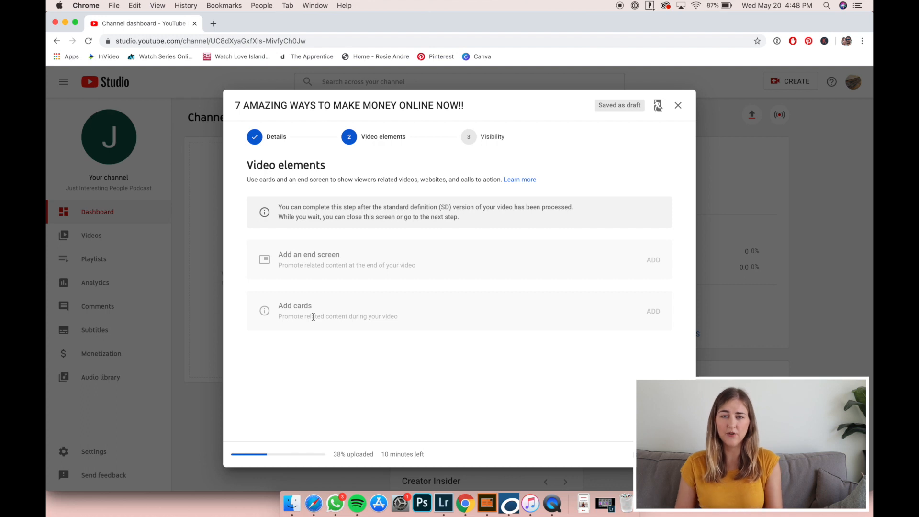
pyautogui.click(674, 454)
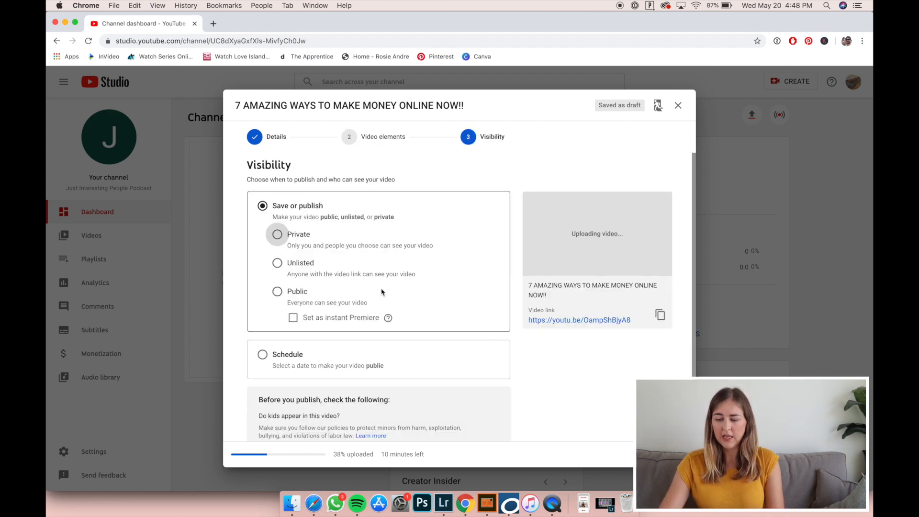
# Try the Private, Unlisted and Public visibility options for the video in turn.
pyautogui.click(277, 237)
pyautogui.click(277, 264)
pyautogui.click(278, 293)
# Schedule the video to go public on May 21, 2020 at 12:00 AM and return to the channel dashboard.
pyautogui.scroll(-3, 268, 298)
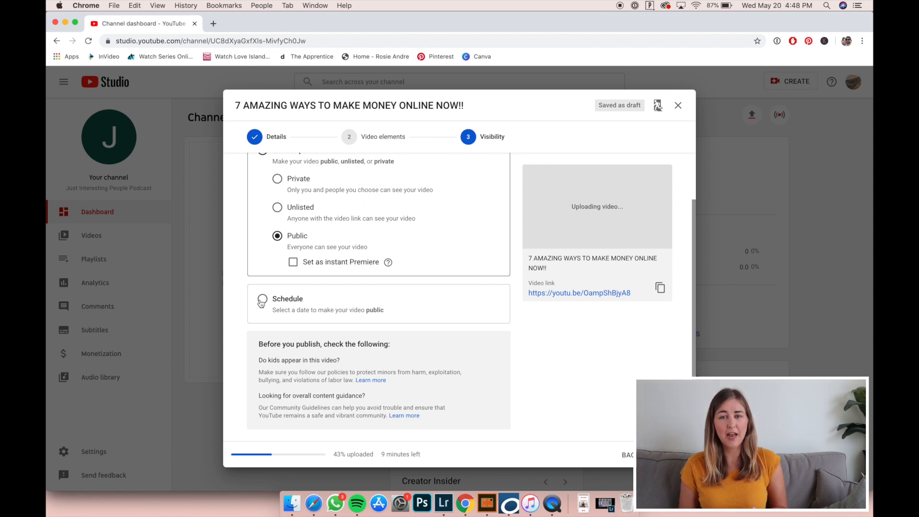
pyautogui.click(262, 300)
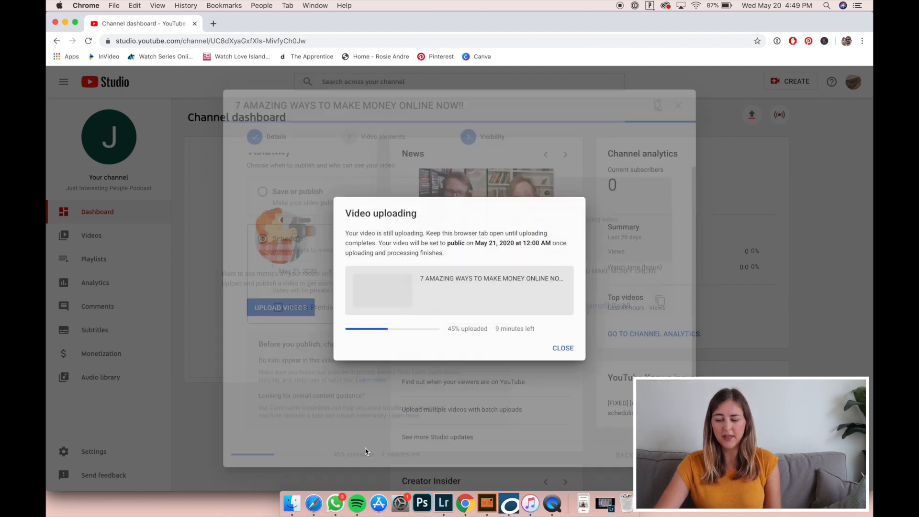
pyautogui.click(564, 349)
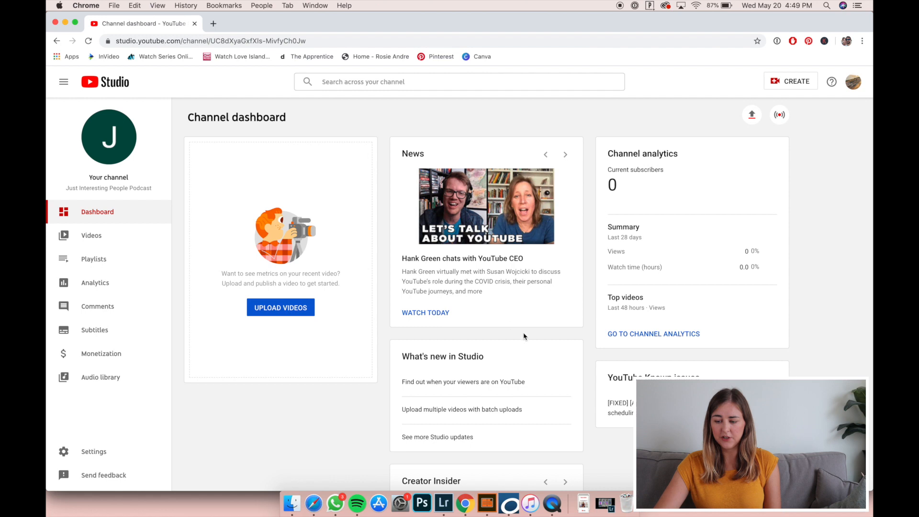